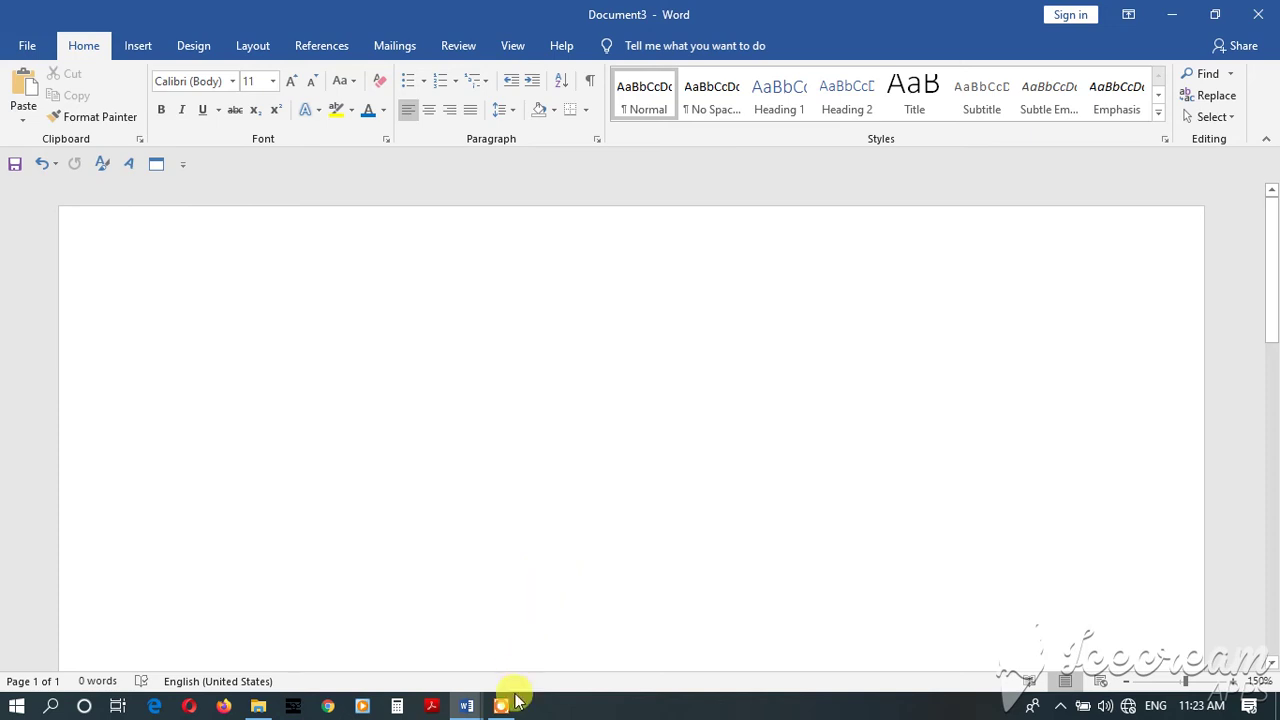
# - Insert the Sri Lanka flag JPG from Local Disk (C:) into the blank document
pyautogui.click(501, 706)
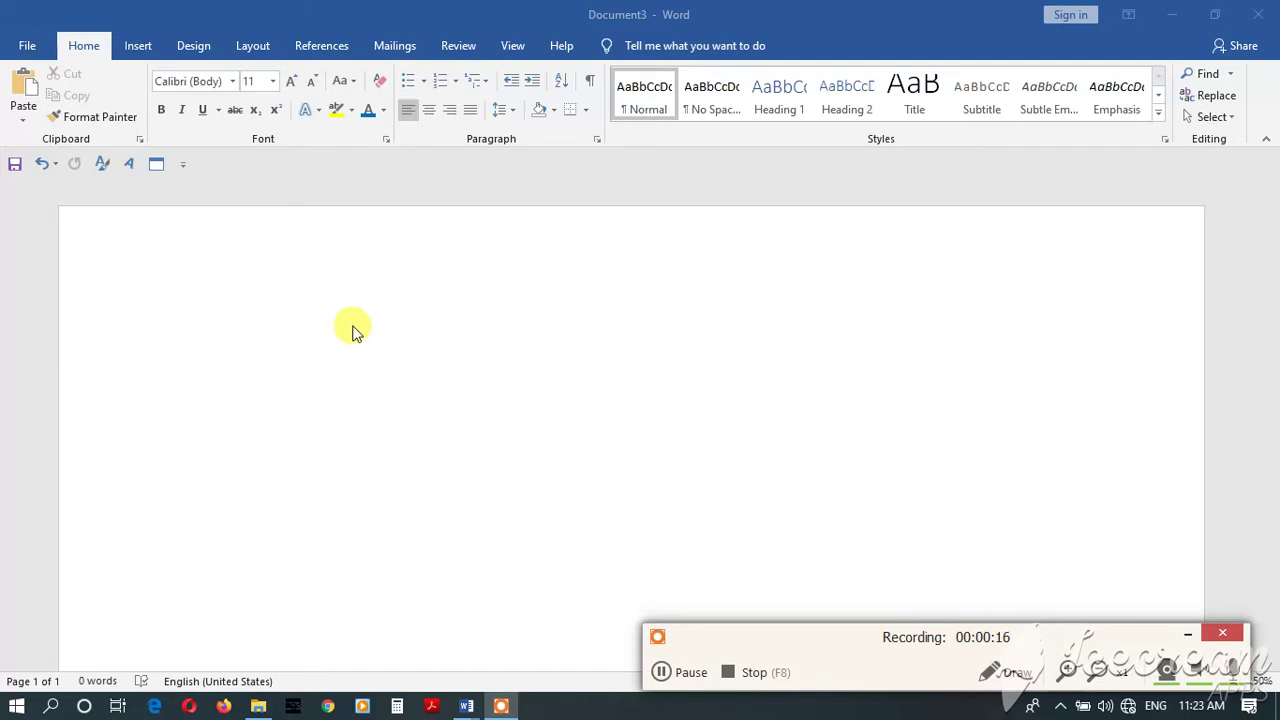
pyautogui.click(137, 46)
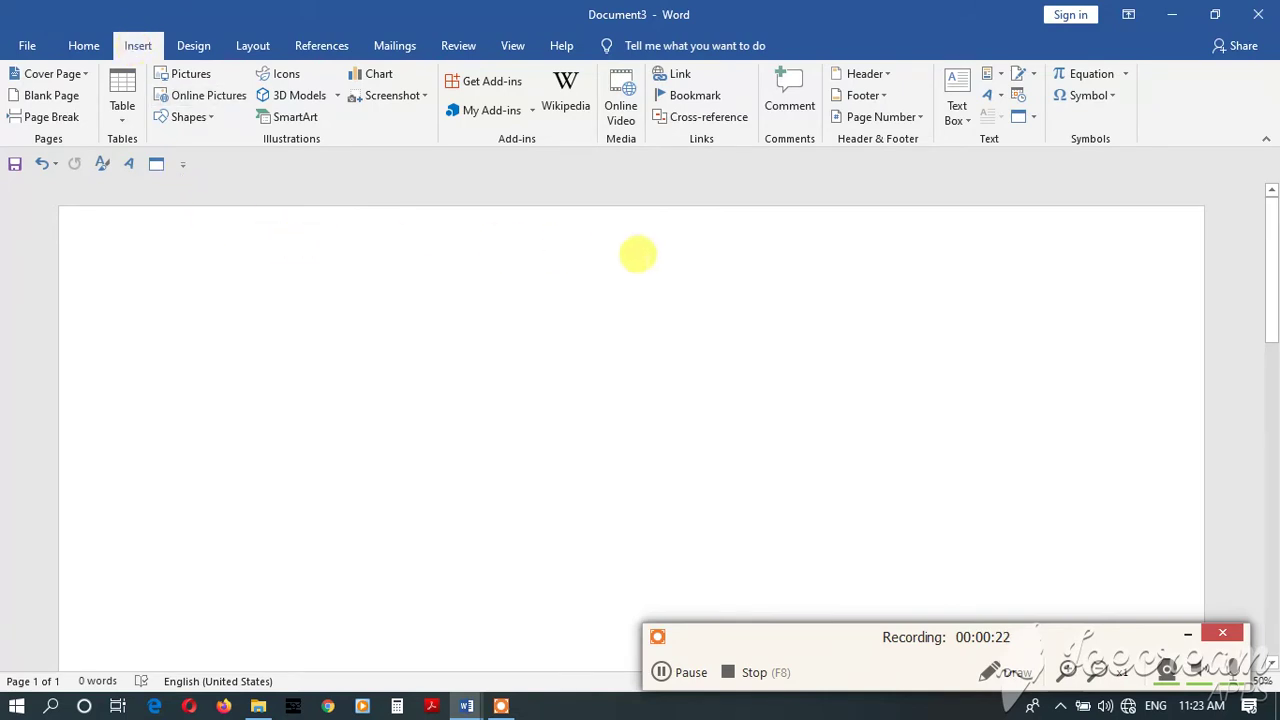
pyautogui.click(195, 78)
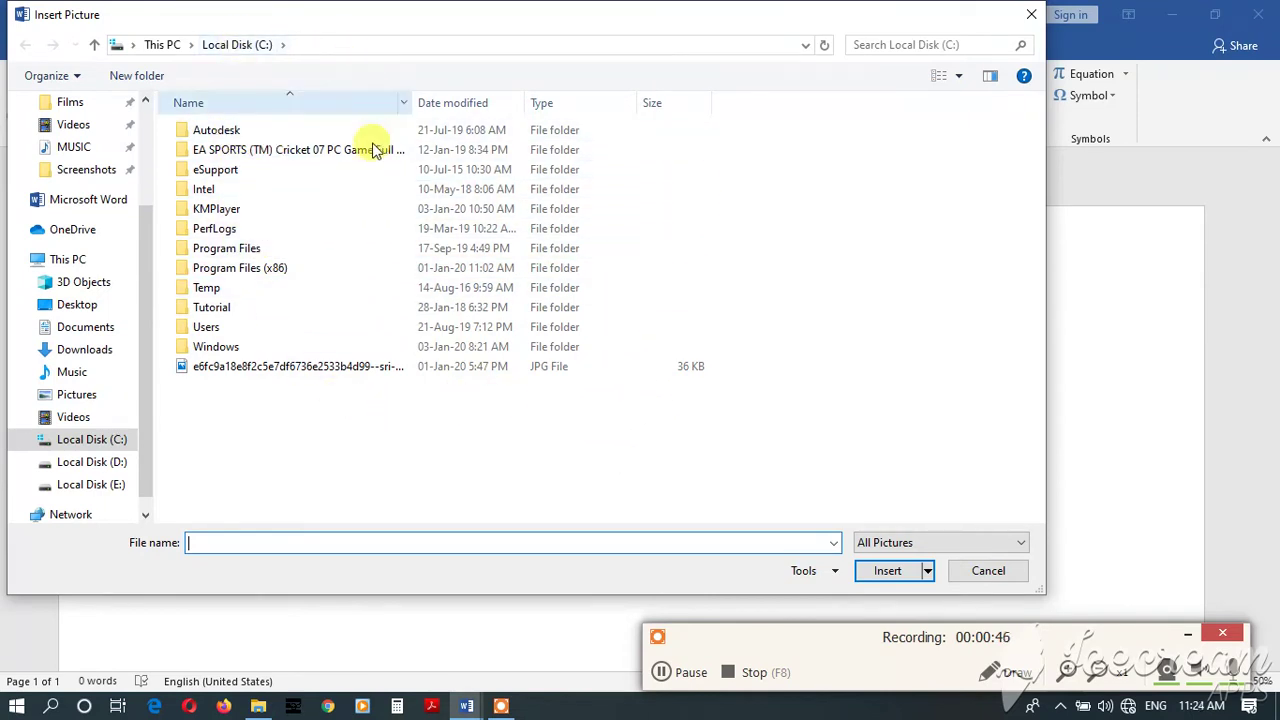
pyautogui.click(222, 368)
pyautogui.click(868, 578)
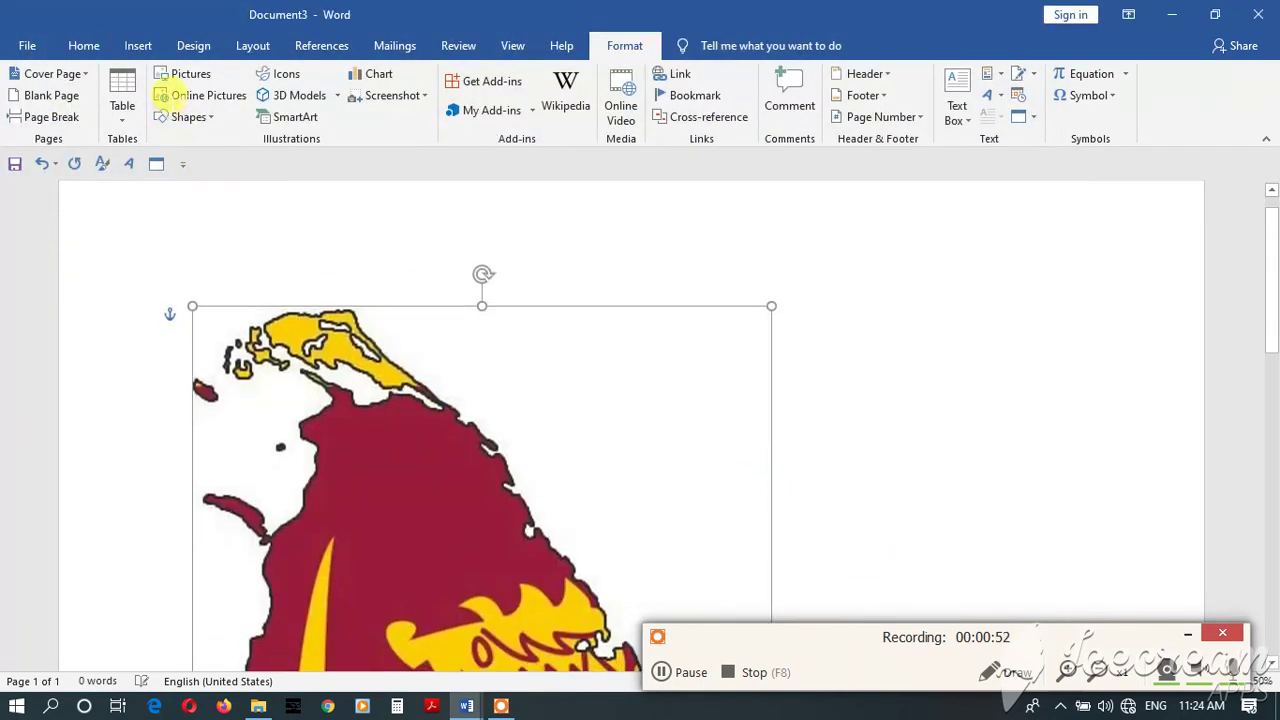
# - Reopen the Insert Picture dialog, switch its view to Large icons, and select the flag JPG thumbnail
pyautogui.click(140, 46)
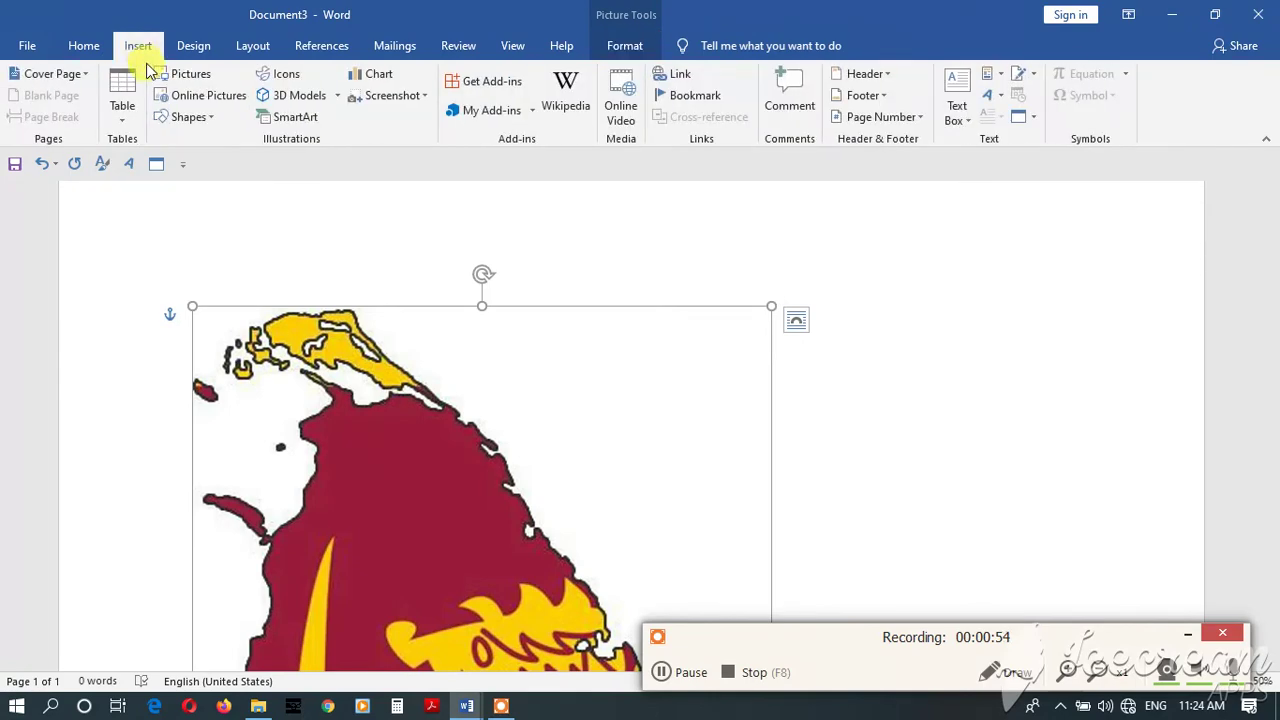
pyautogui.click(171, 79)
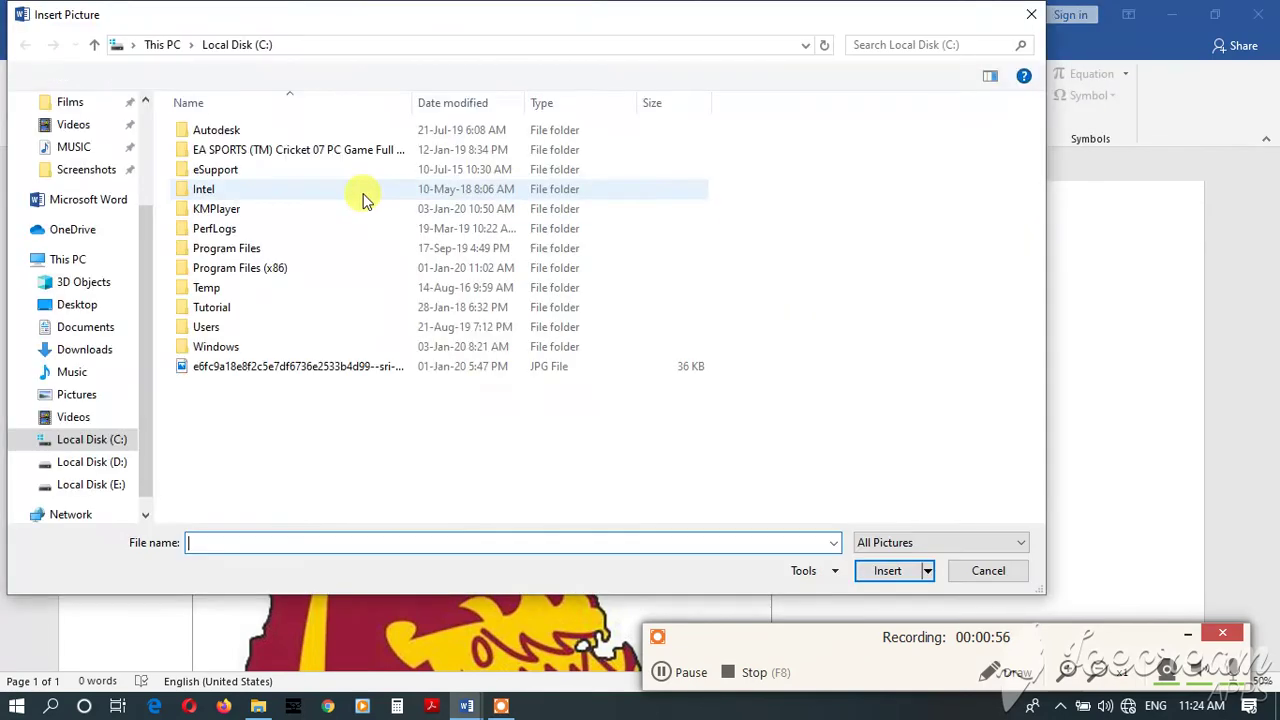
pyautogui.click(233, 369)
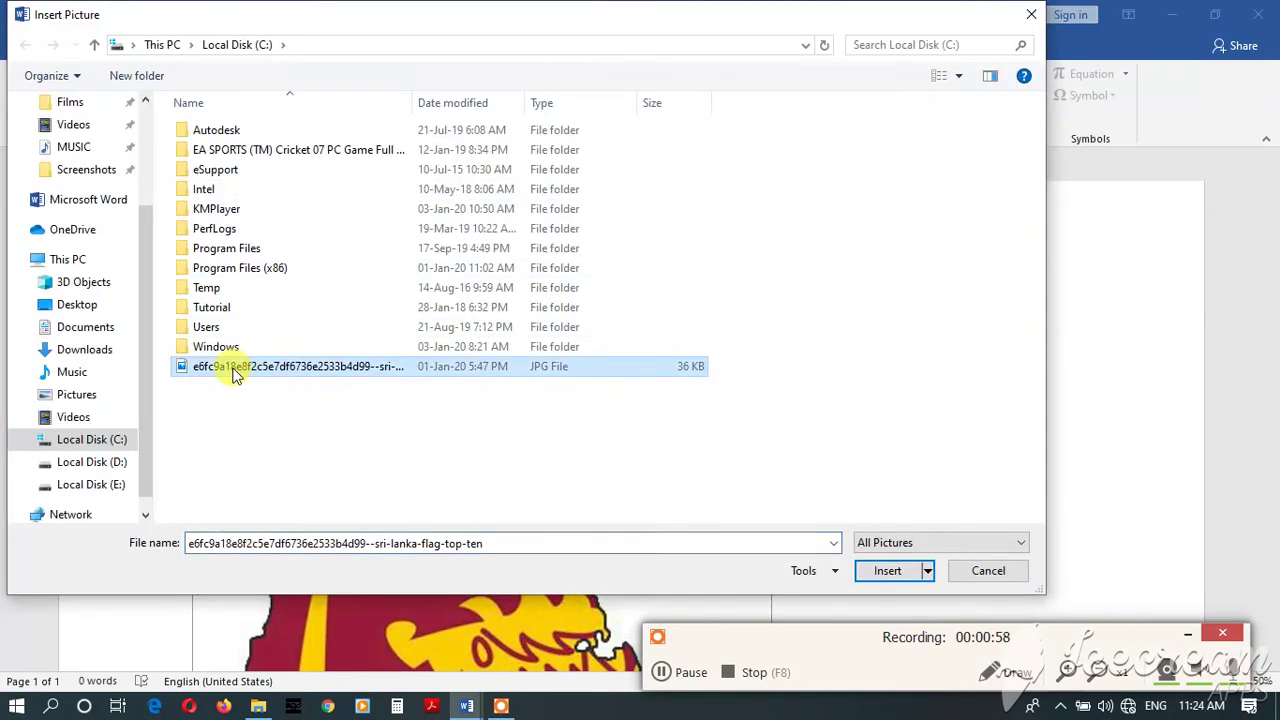
pyautogui.click(945, 76)
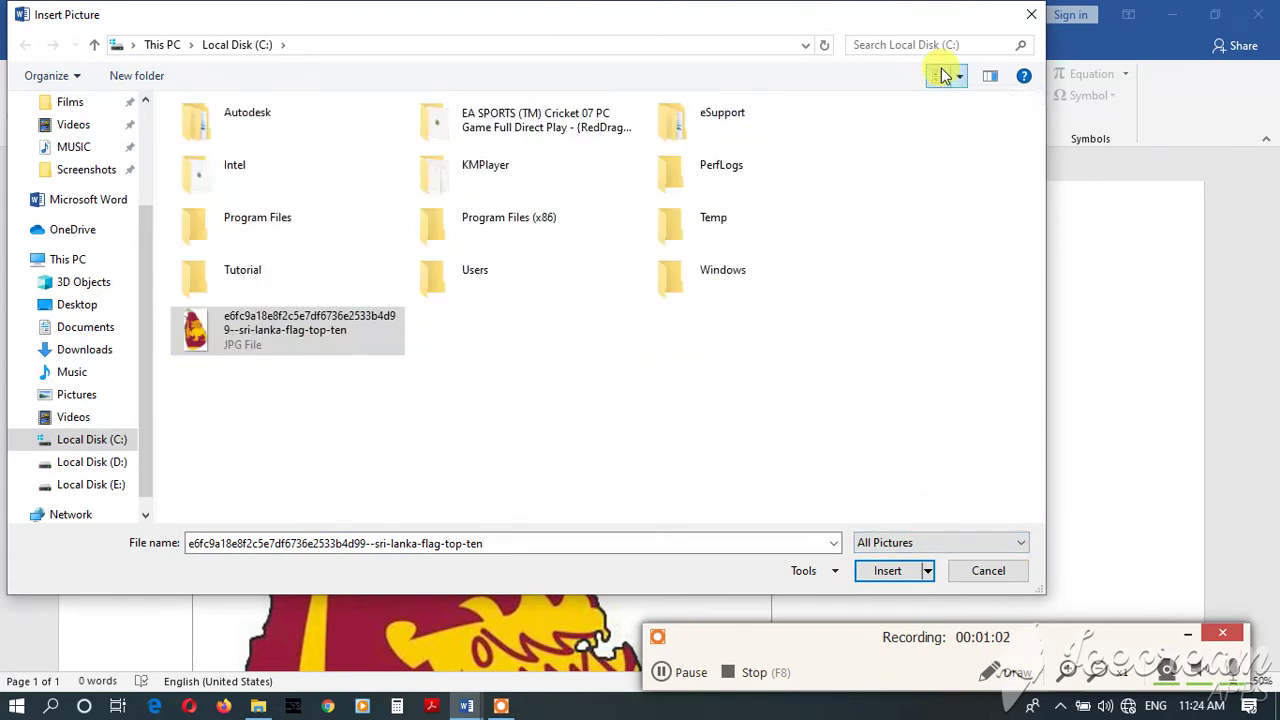
pyautogui.click(943, 76)
pyautogui.click(943, 76)
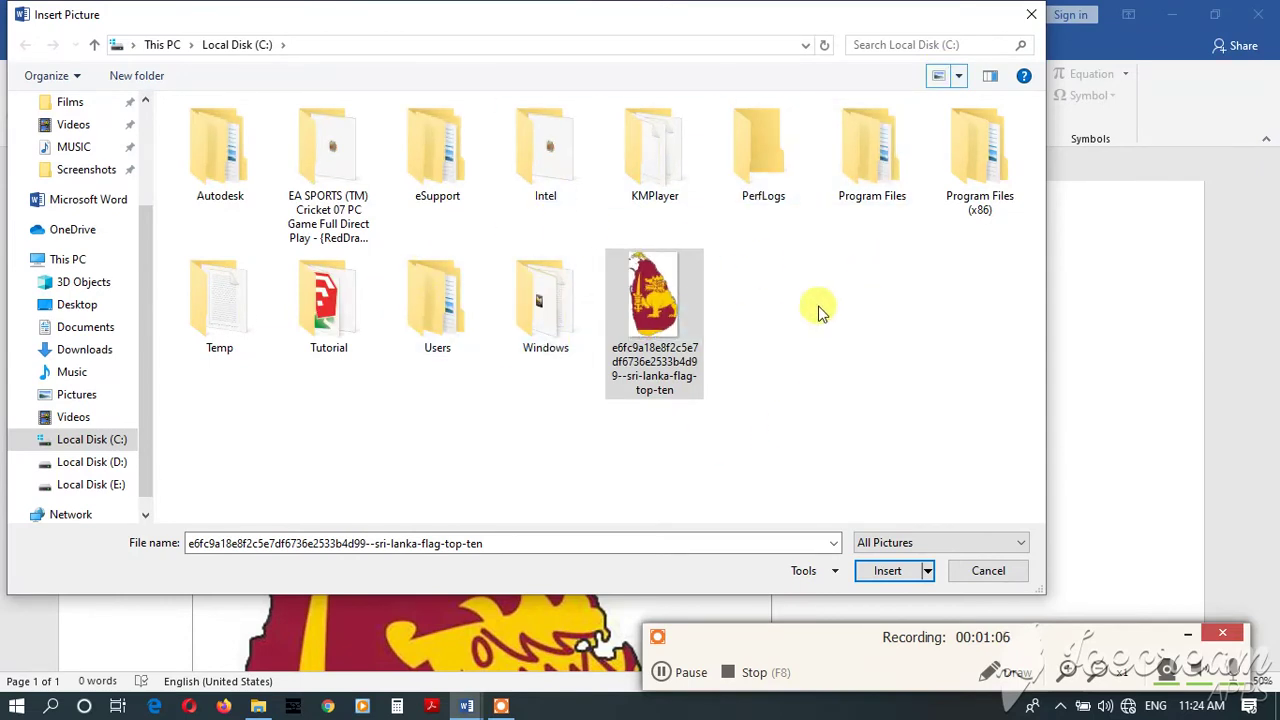
pyautogui.click(643, 307)
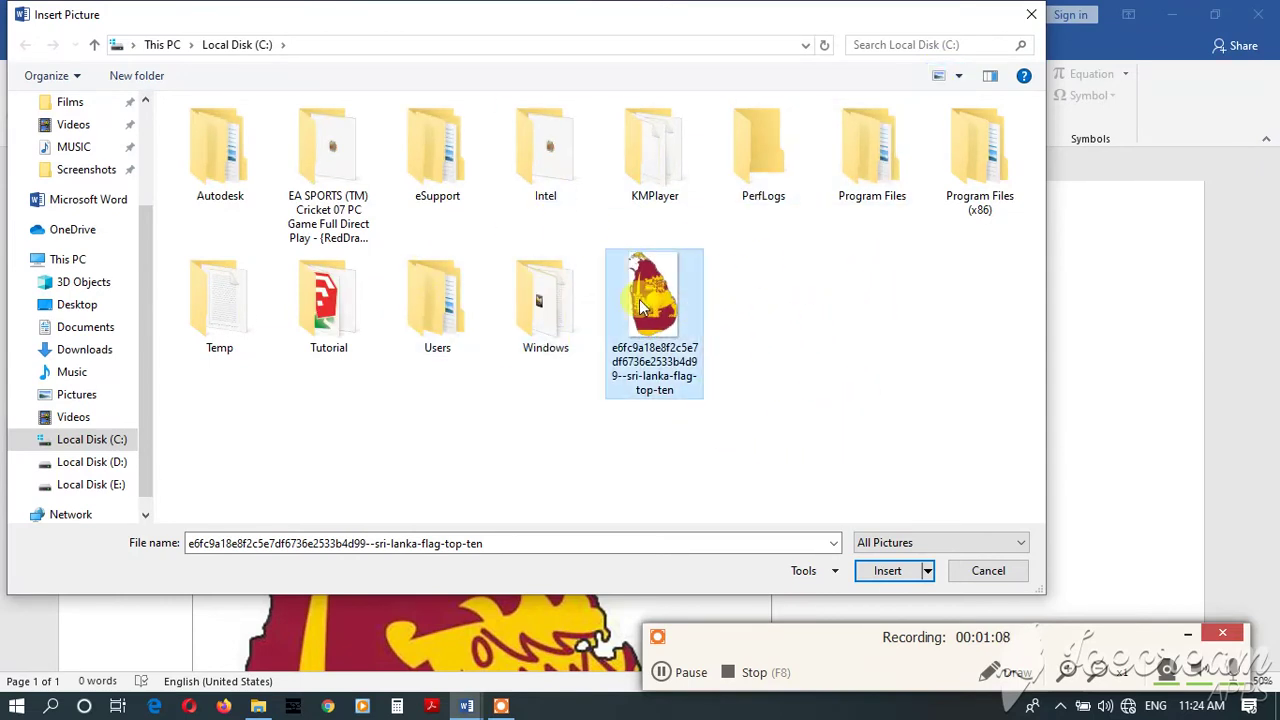
# - Insert the flag-map picture, delete it, then undo to bring it back
pyautogui.click(889, 571)
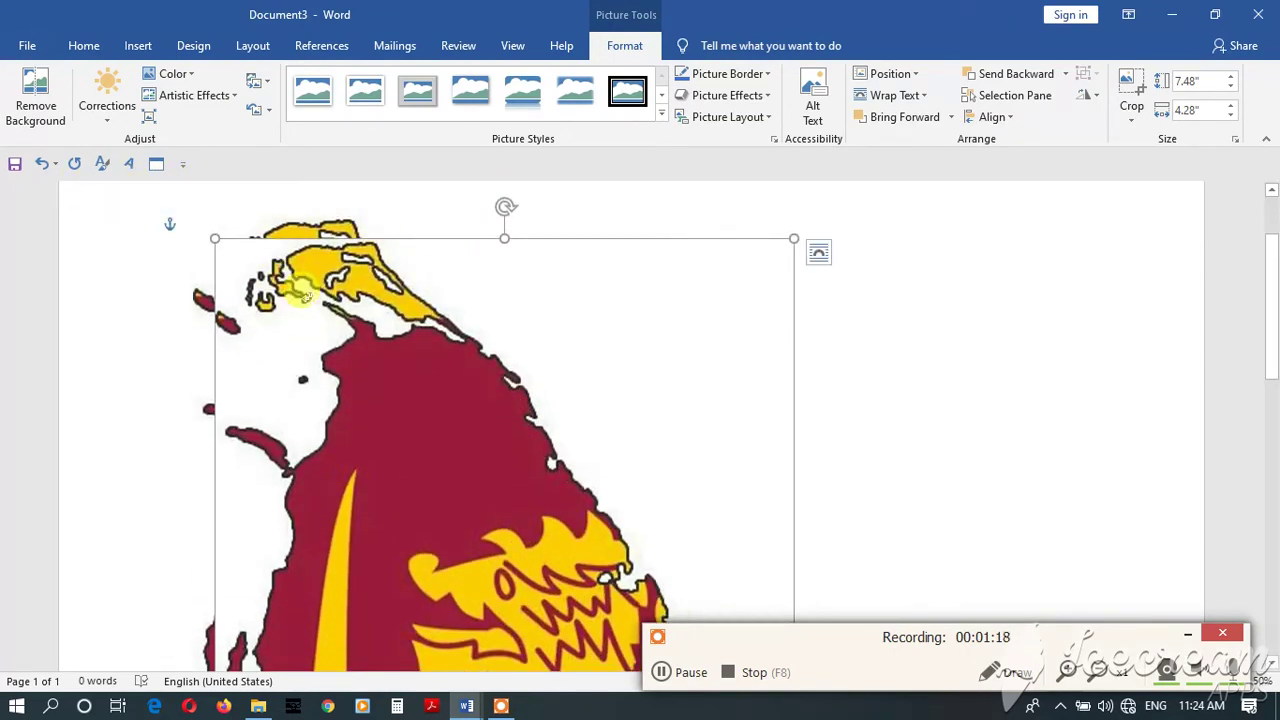
pyautogui.click(305, 293)
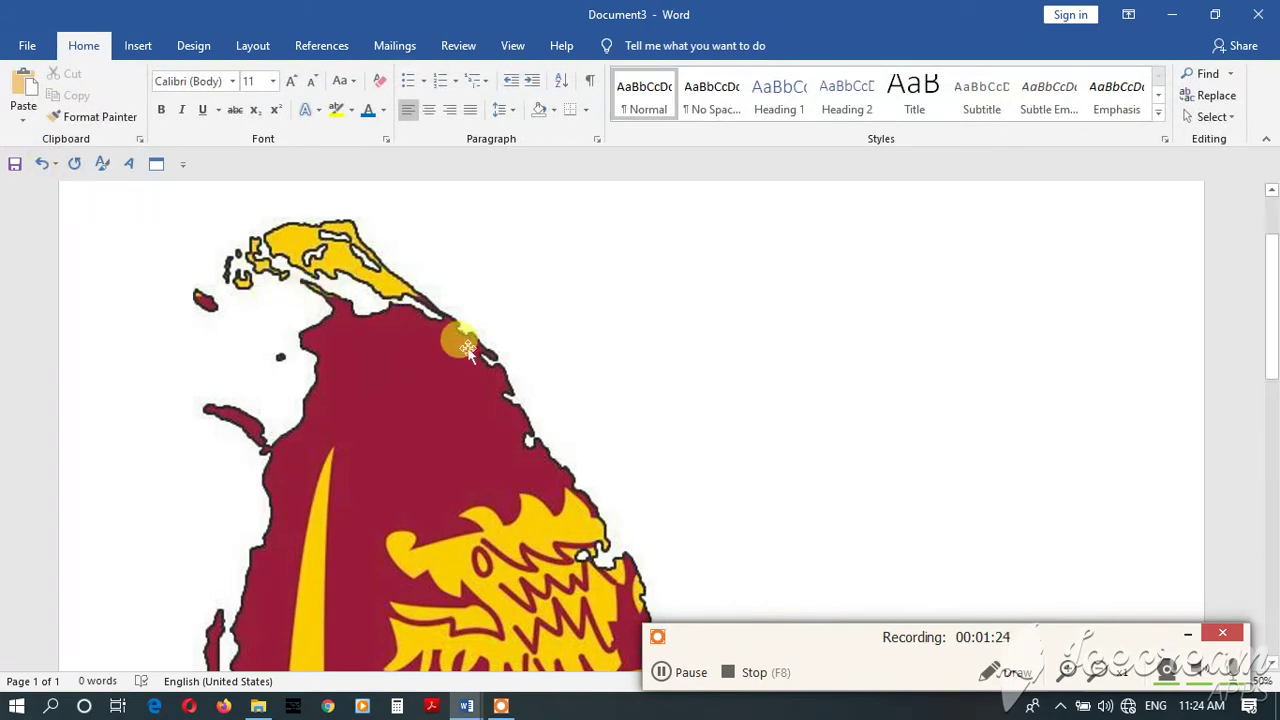
pyautogui.click(440, 424)
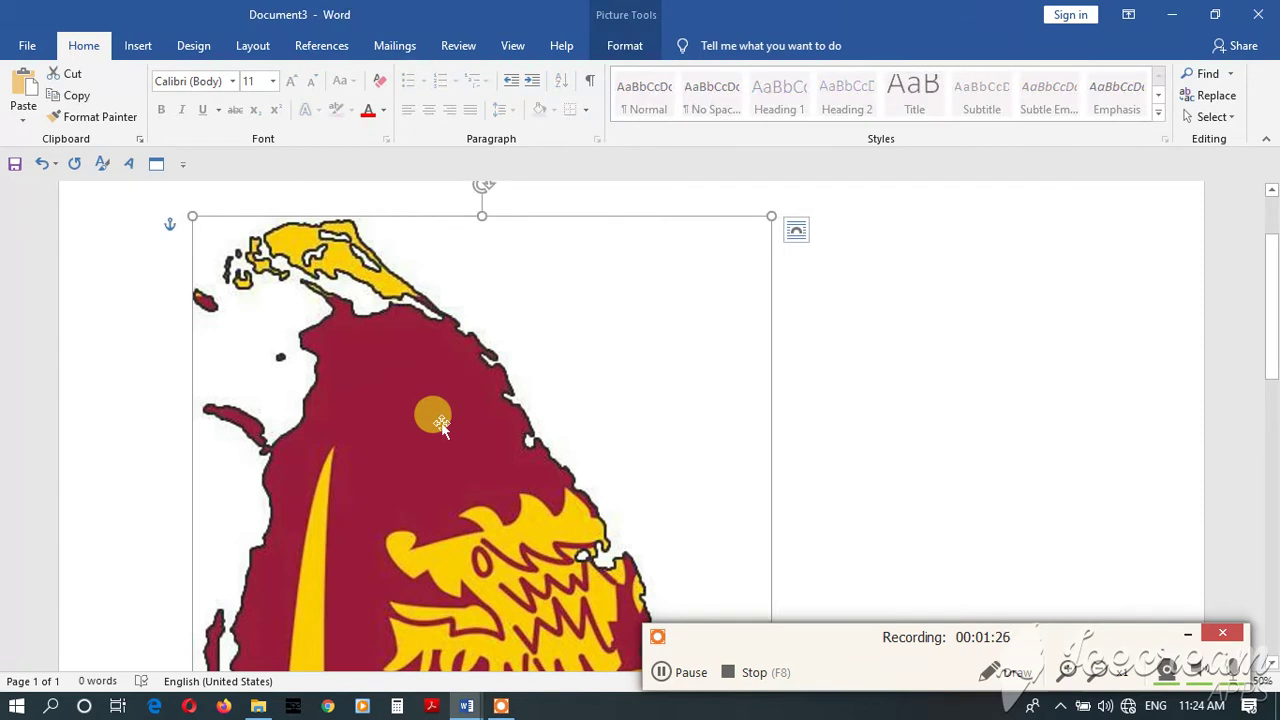
pyautogui.press('Delete')
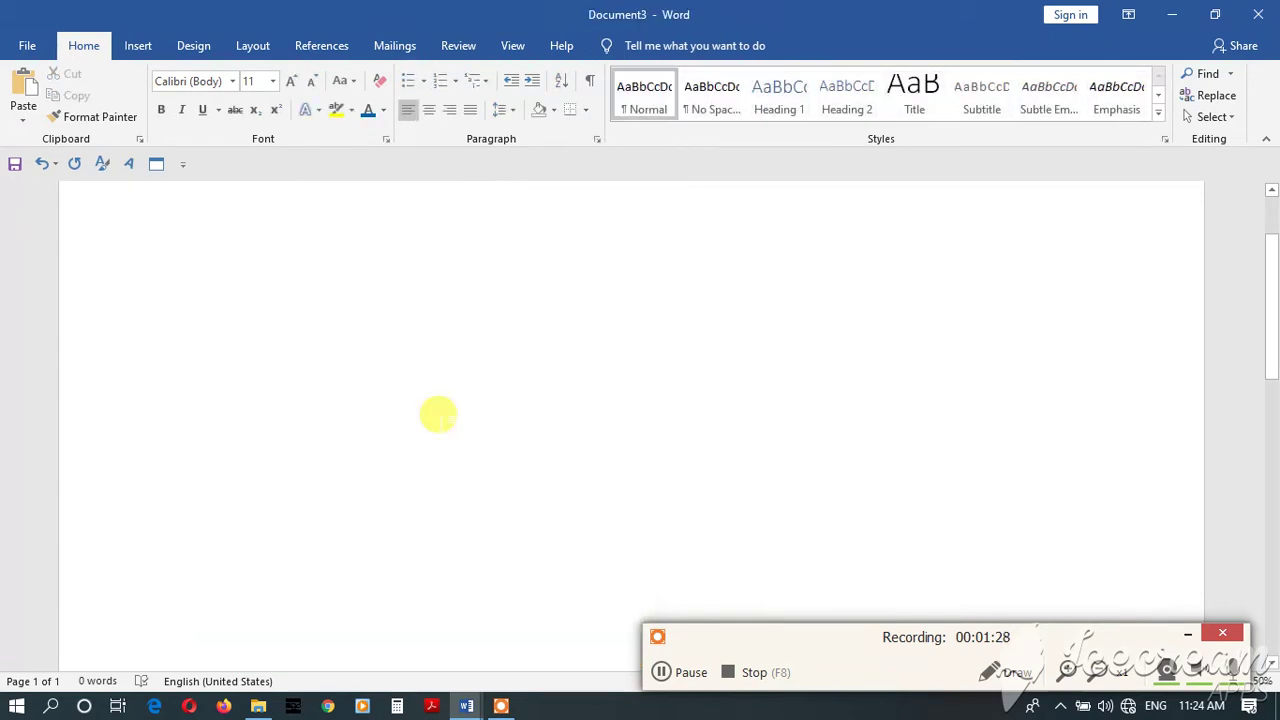
pyautogui.click(44, 165)
pyautogui.scroll(-10, 425, 345)
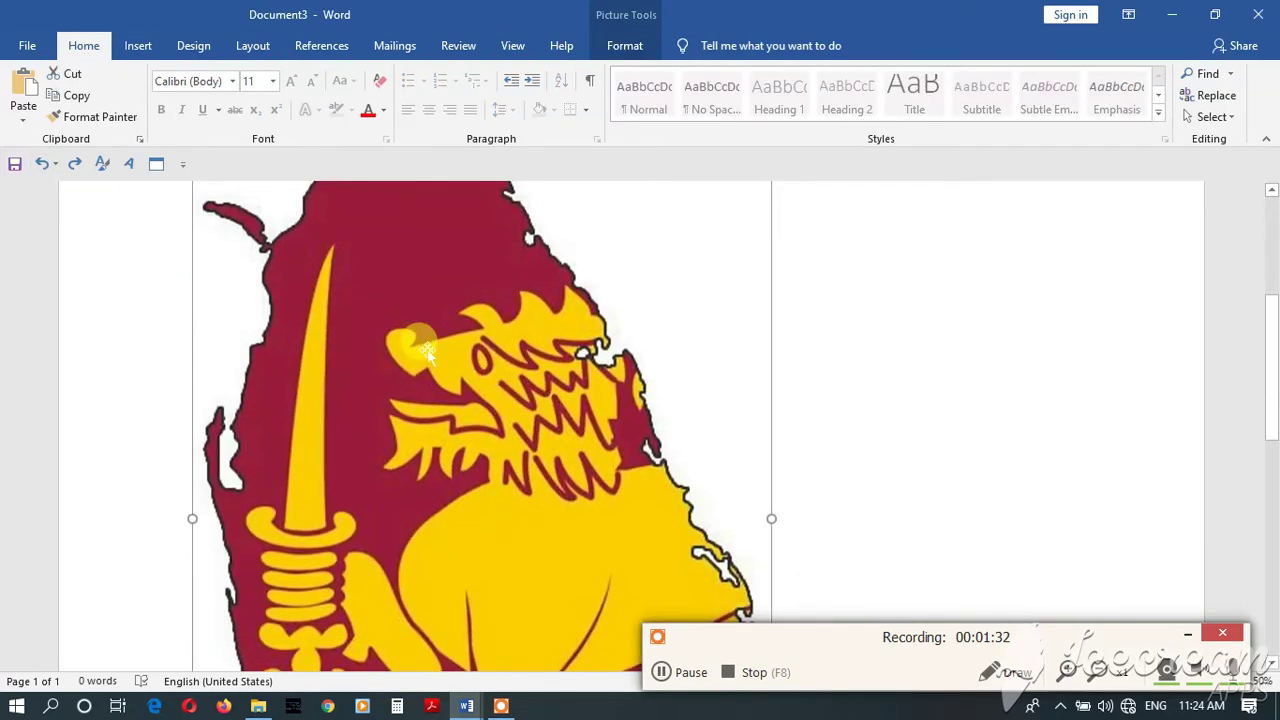
pyautogui.scroll(-7, 427, 350)
pyautogui.scroll(4, 427, 350)
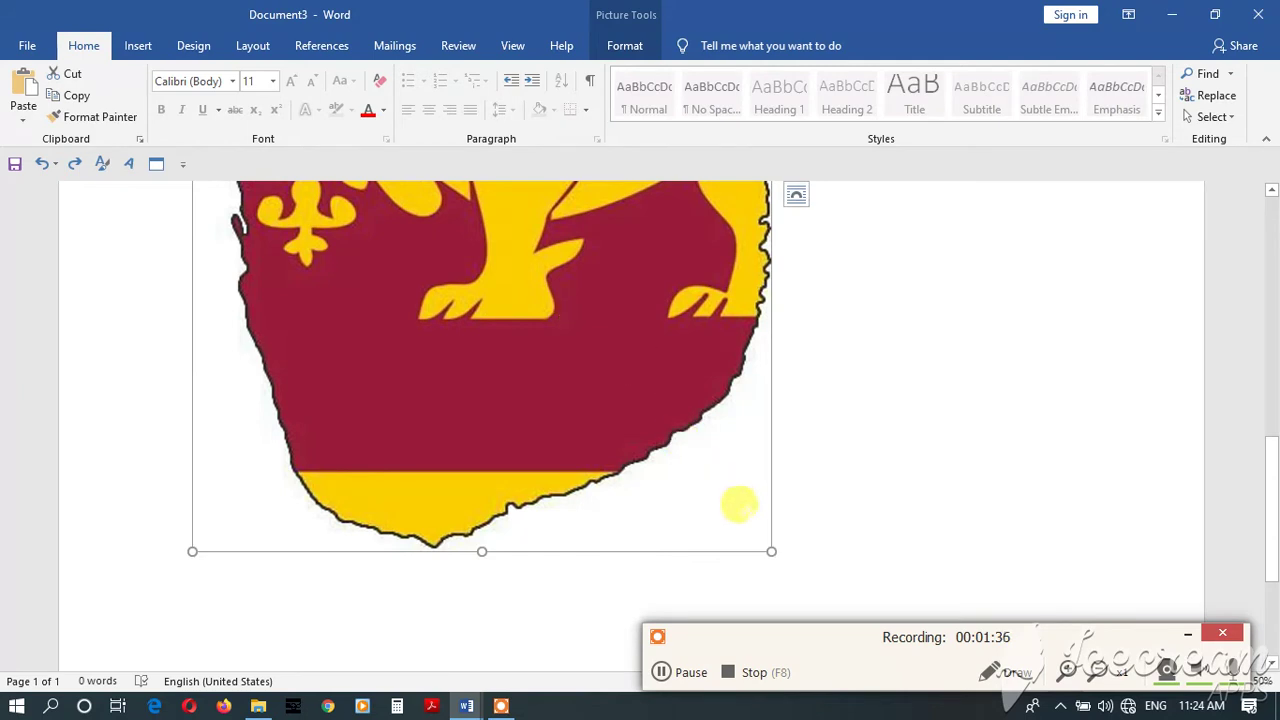
pyautogui.scroll(12, 527, 476)
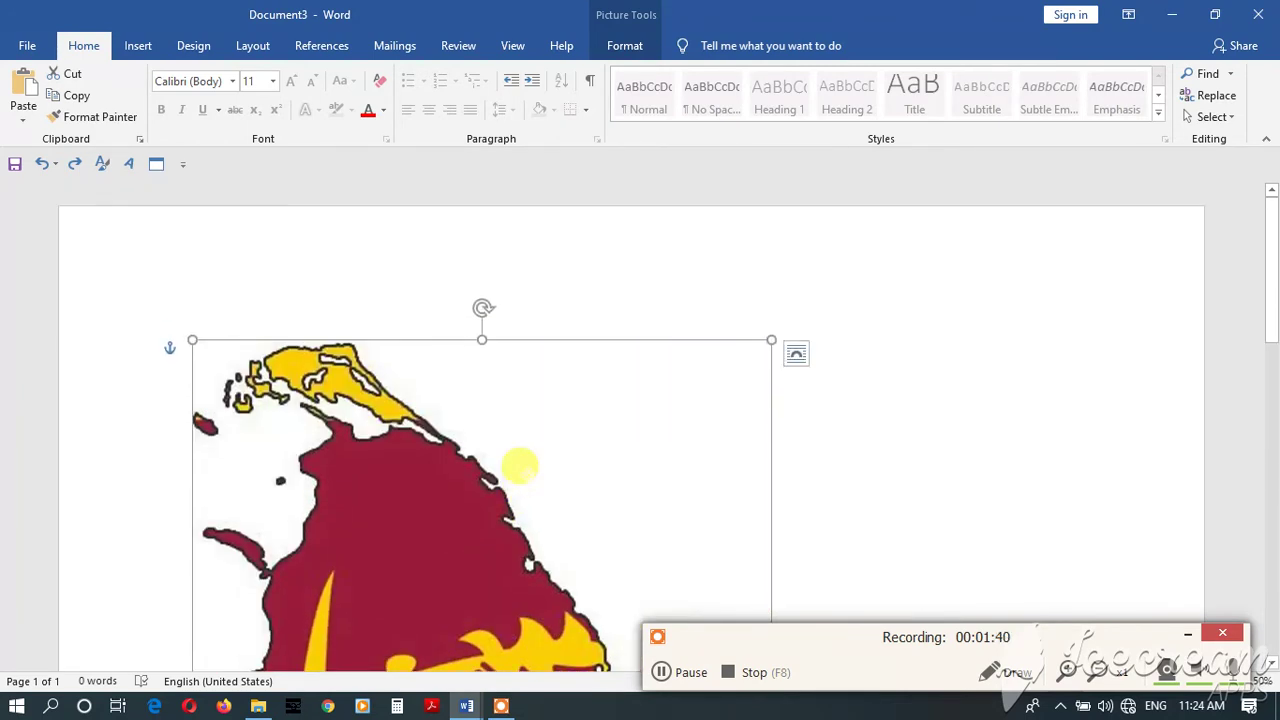
pyautogui.scroll(-10, 520, 465)
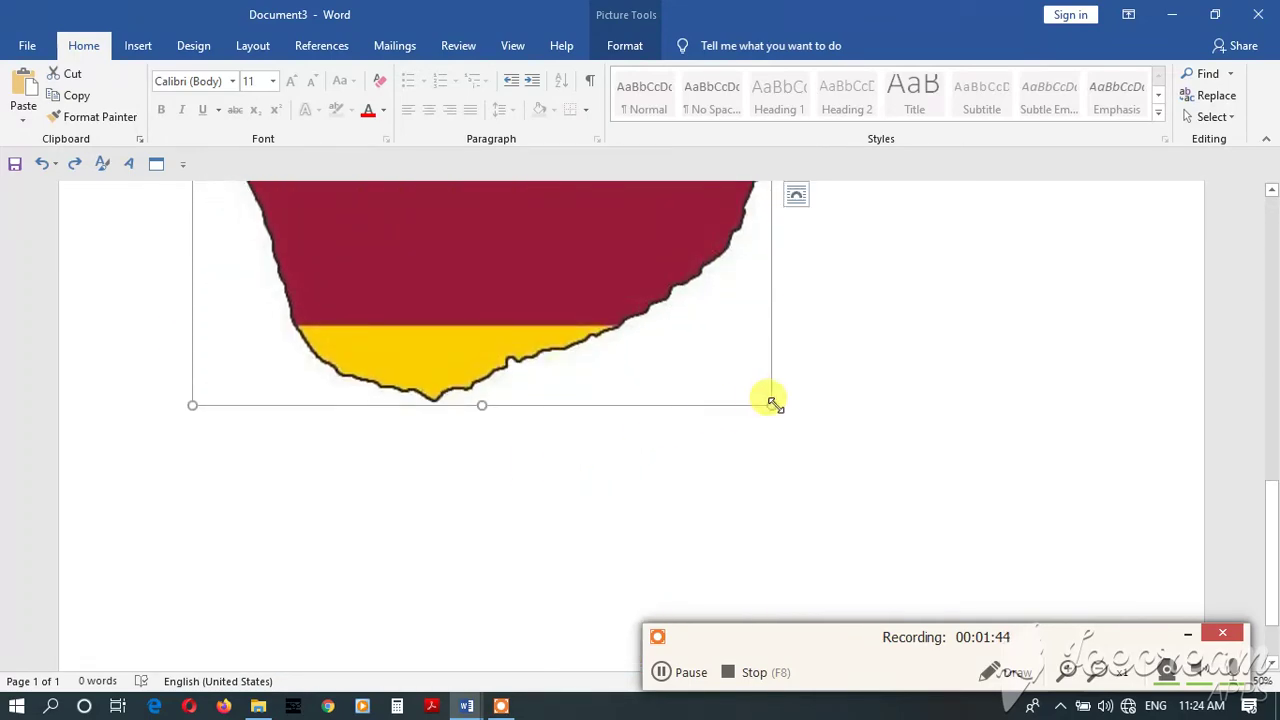
# - Shrink the flag-map picture by dragging its corner sizing handle inward
pyautogui.moveTo(772, 404); pyautogui.dragTo(669, 249)
pyautogui.scroll(6, 695, 391)
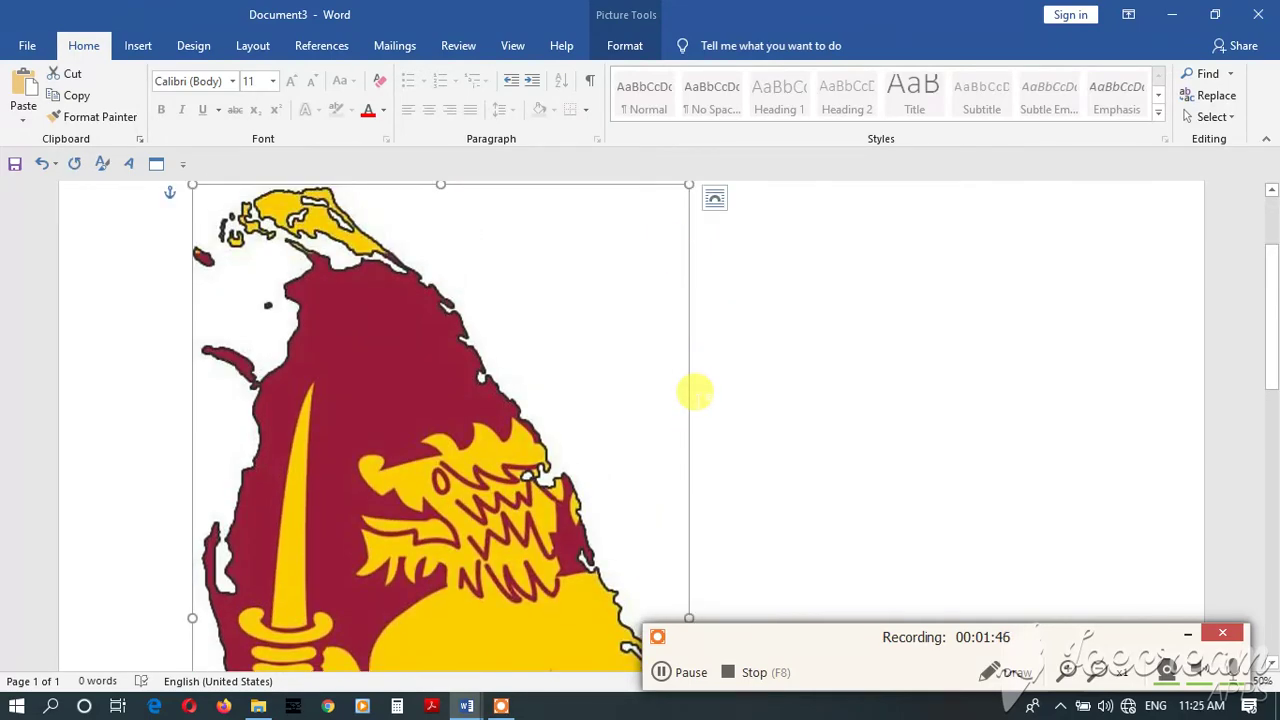
pyautogui.scroll(2, 695, 391)
pyautogui.scroll(-4, 415, 370)
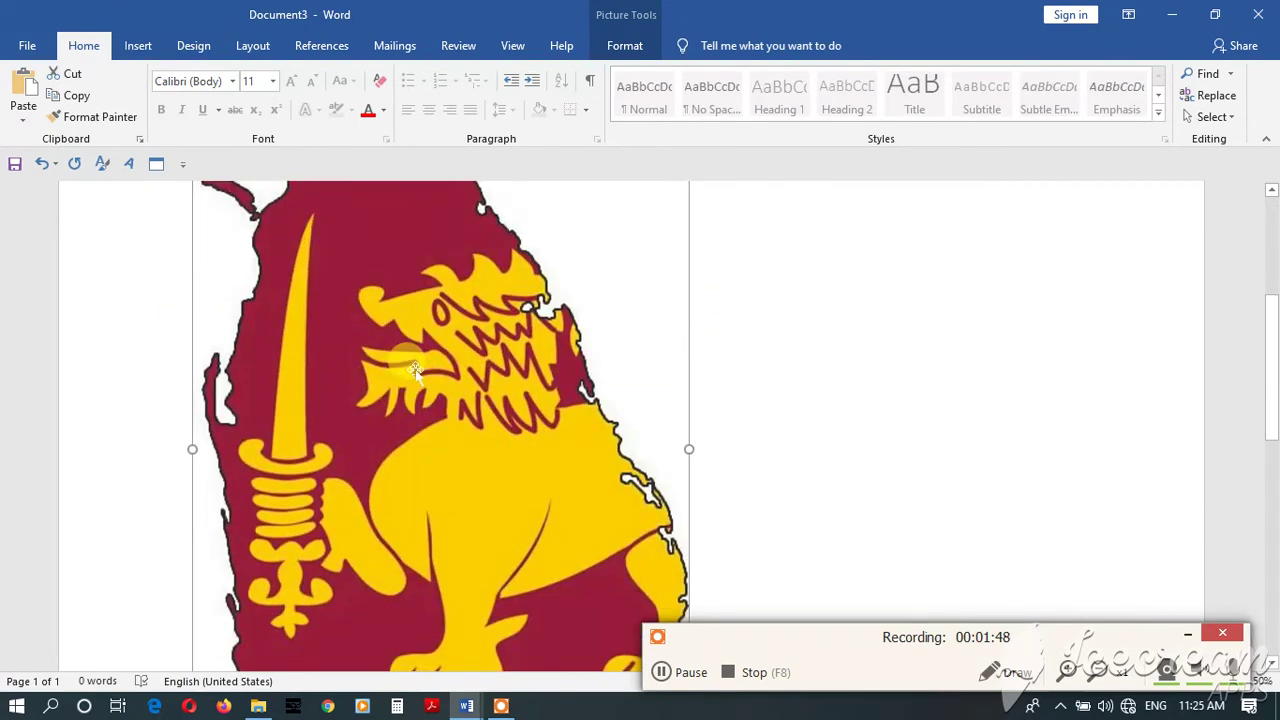
pyautogui.scroll(-5, 415, 370)
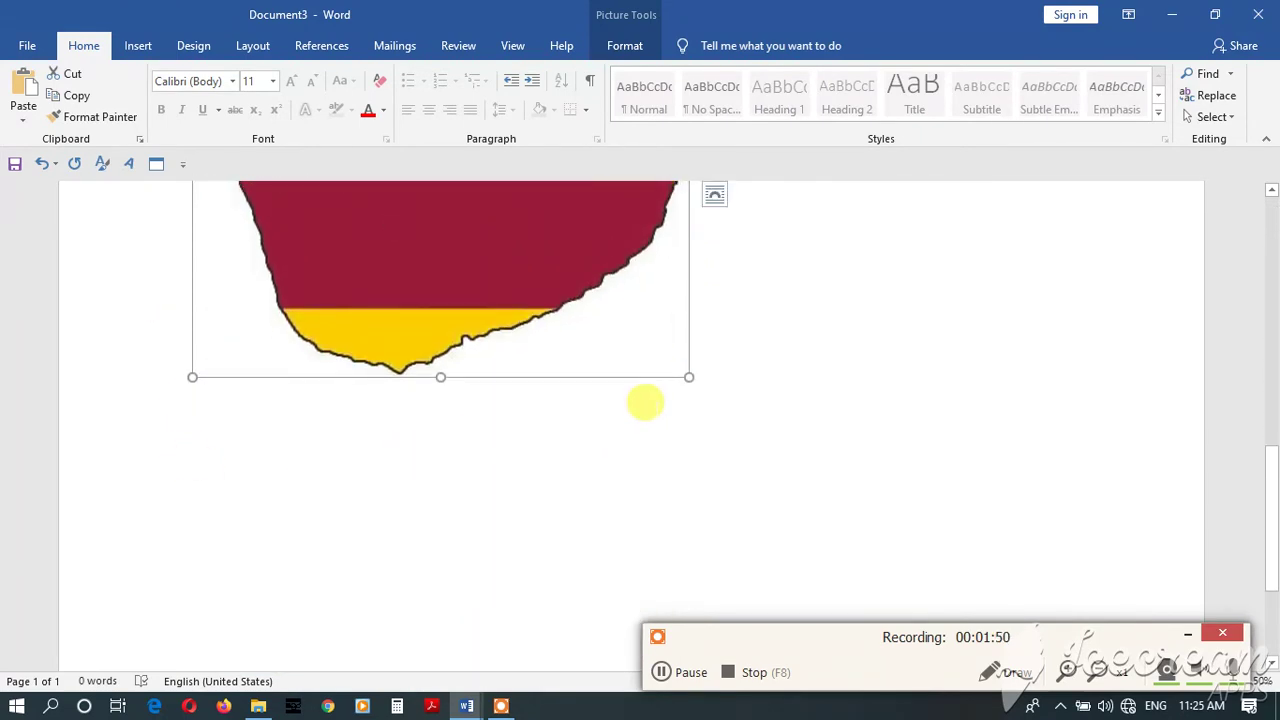
pyautogui.scroll(6, 648, 400)
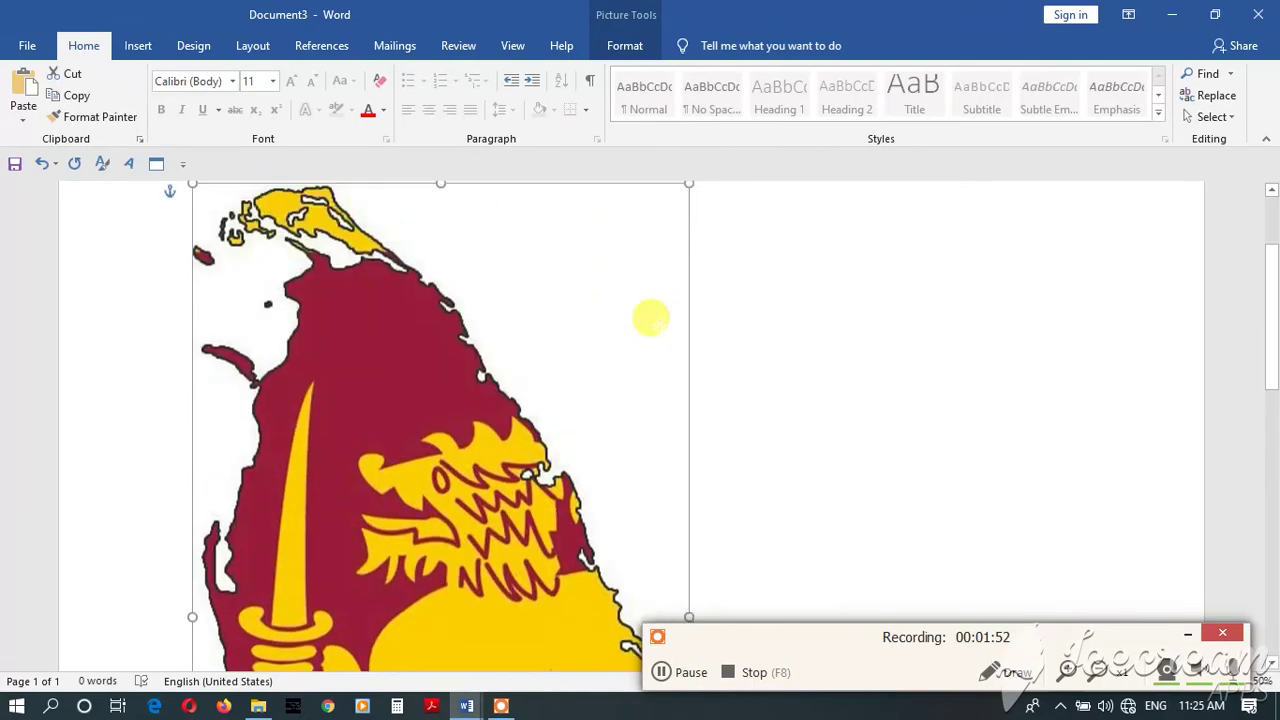
pyautogui.scroll(3, 650, 318)
pyautogui.scroll(-5, 191, 343)
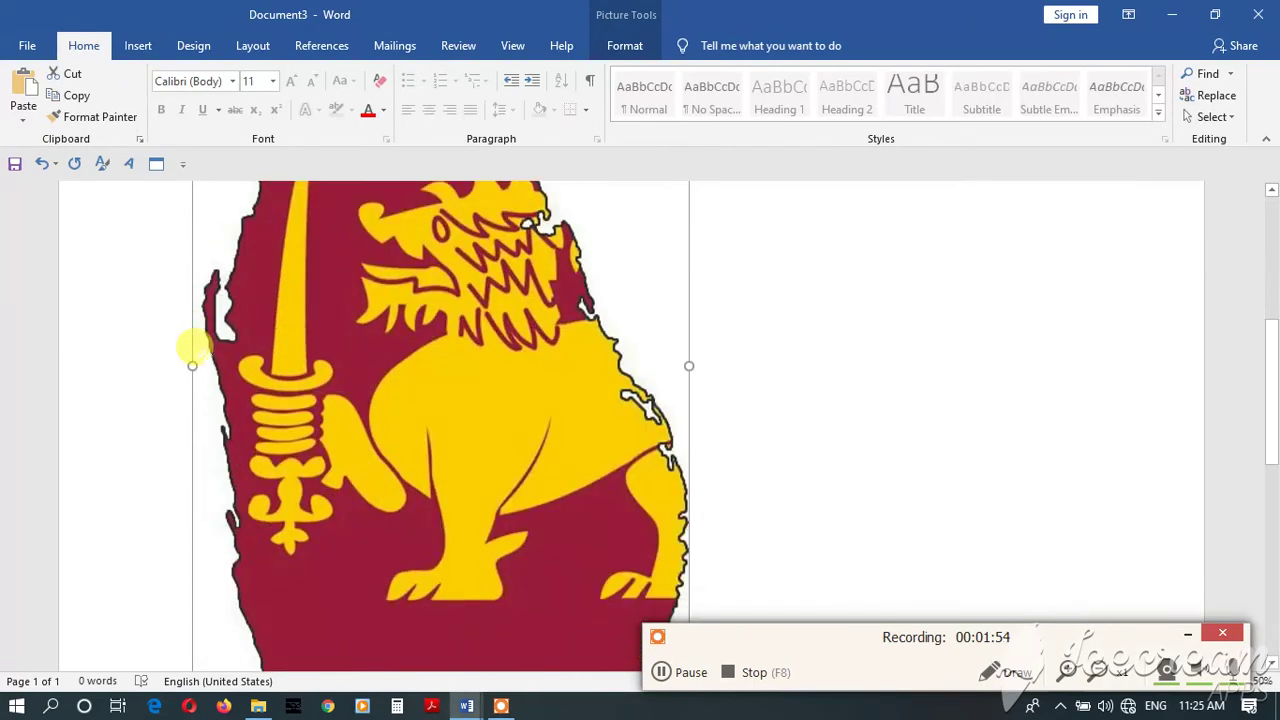
pyautogui.scroll(-5, 191, 343)
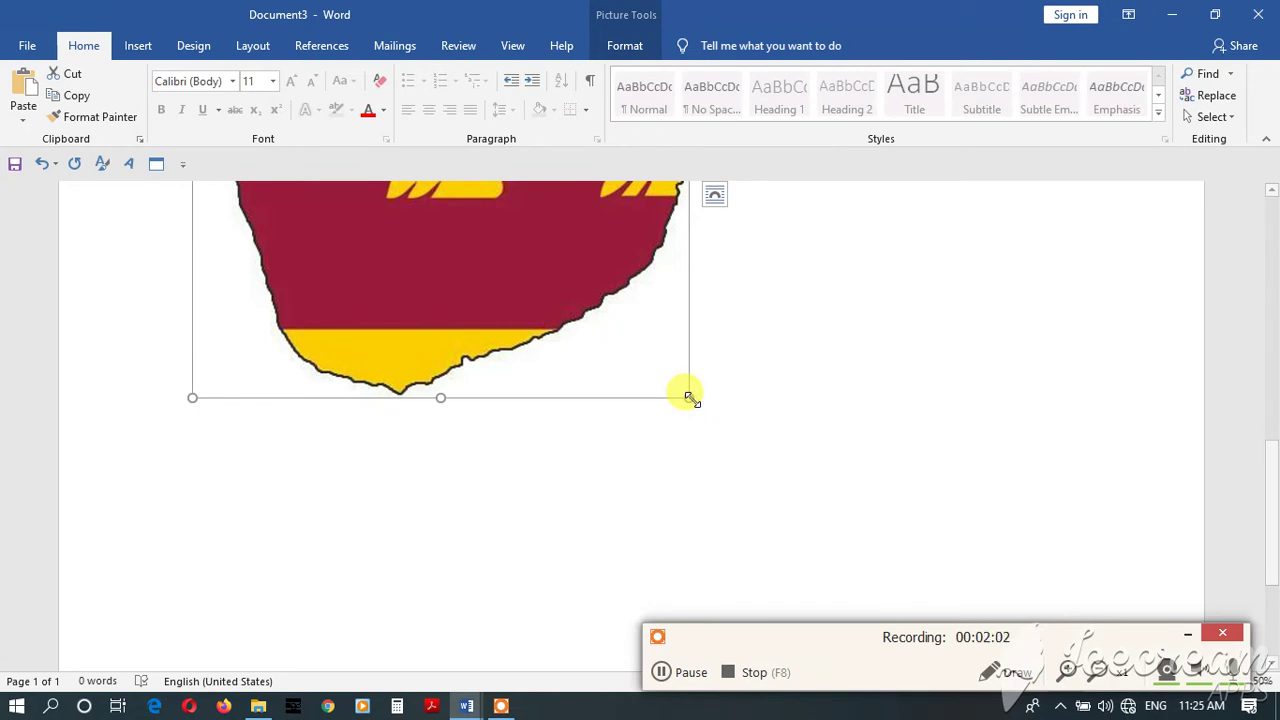
pyautogui.moveTo(690, 397); pyautogui.dragTo(548, 228)
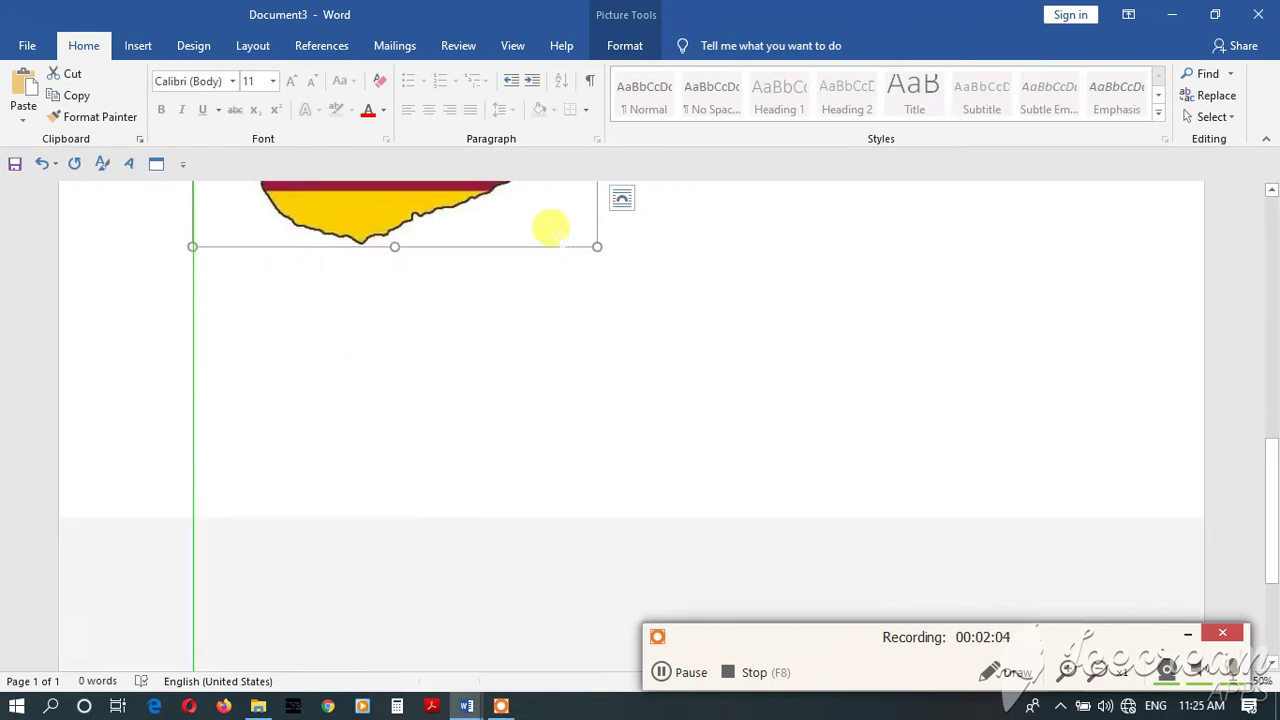
pyautogui.scroll(6, 517, 457)
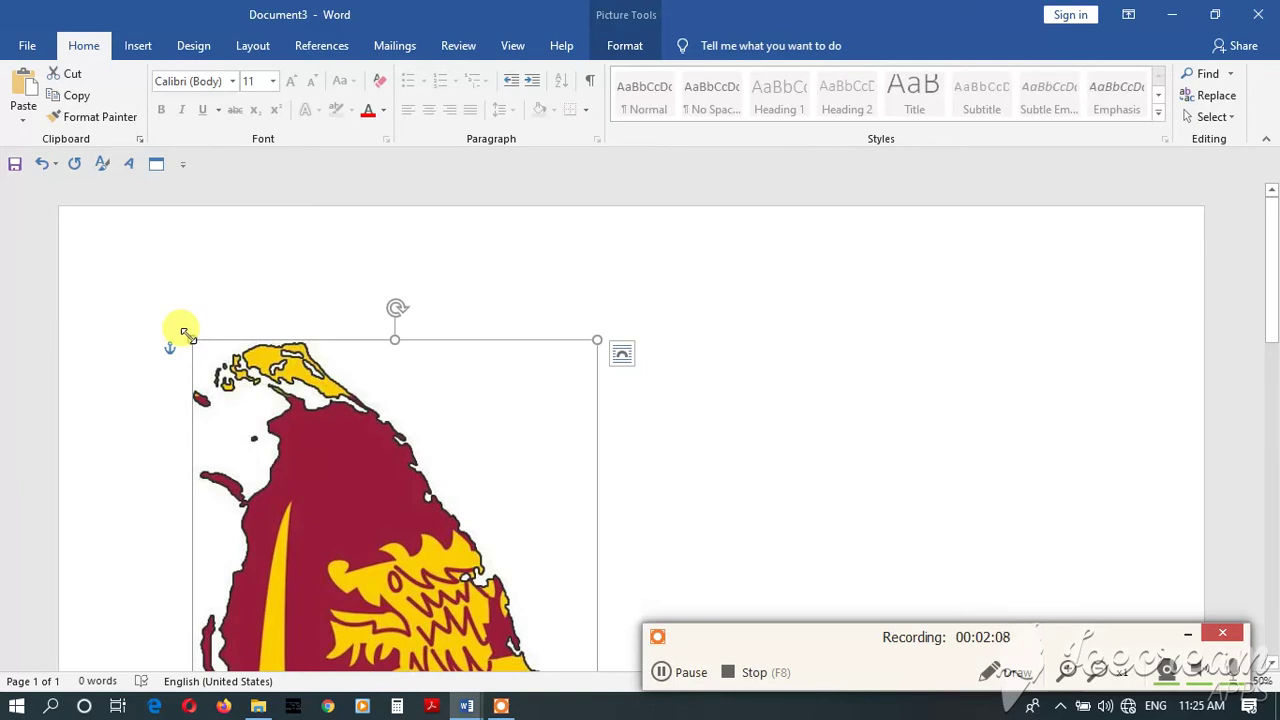
# - Adjust the picture's width, then shrink it further from its bottom-right and top-right corners
pyautogui.moveTo(174, 322); pyautogui.dragTo(247, 430)
pyautogui.scroll(-5, 418, 492)
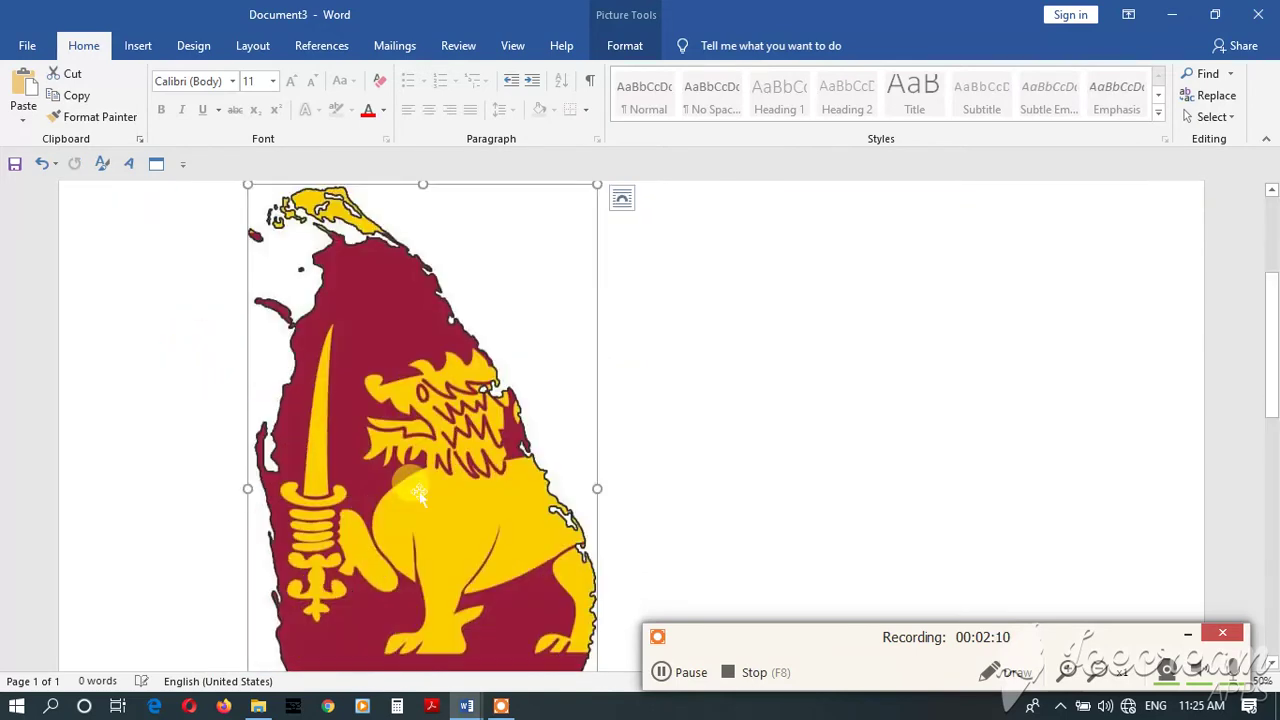
pyautogui.scroll(-1, 418, 492)
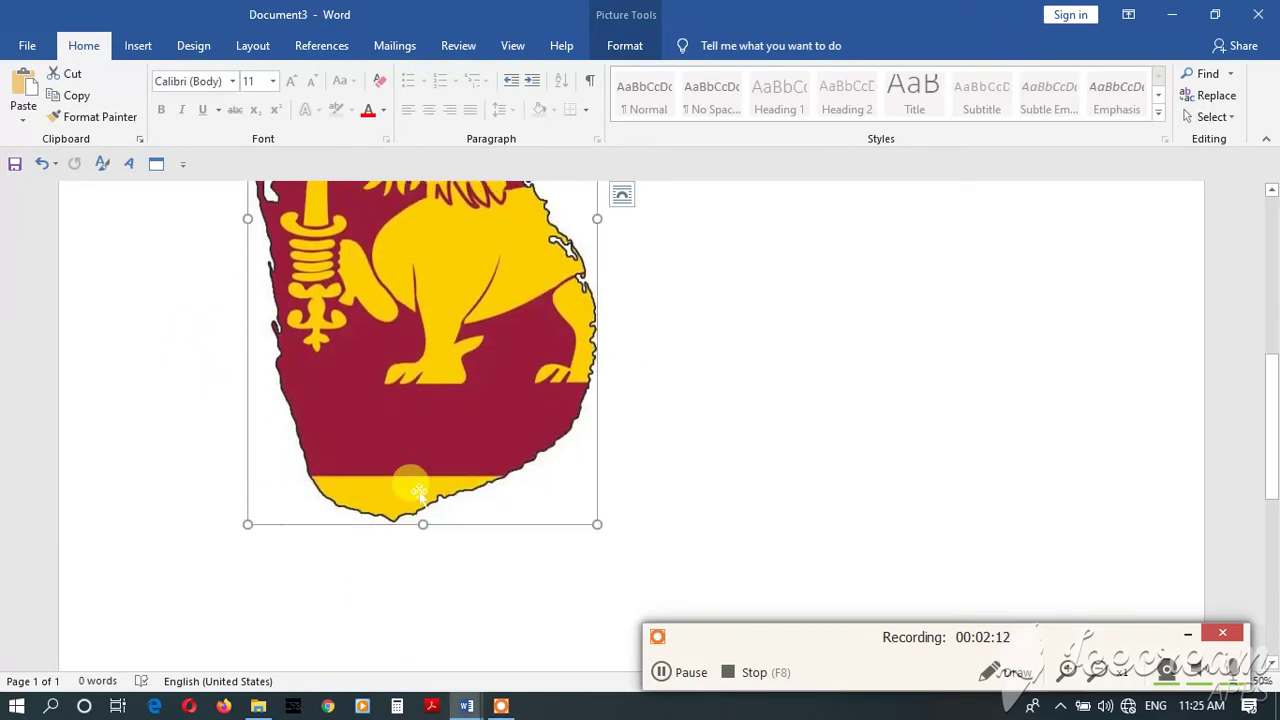
pyautogui.scroll(4, 418, 492)
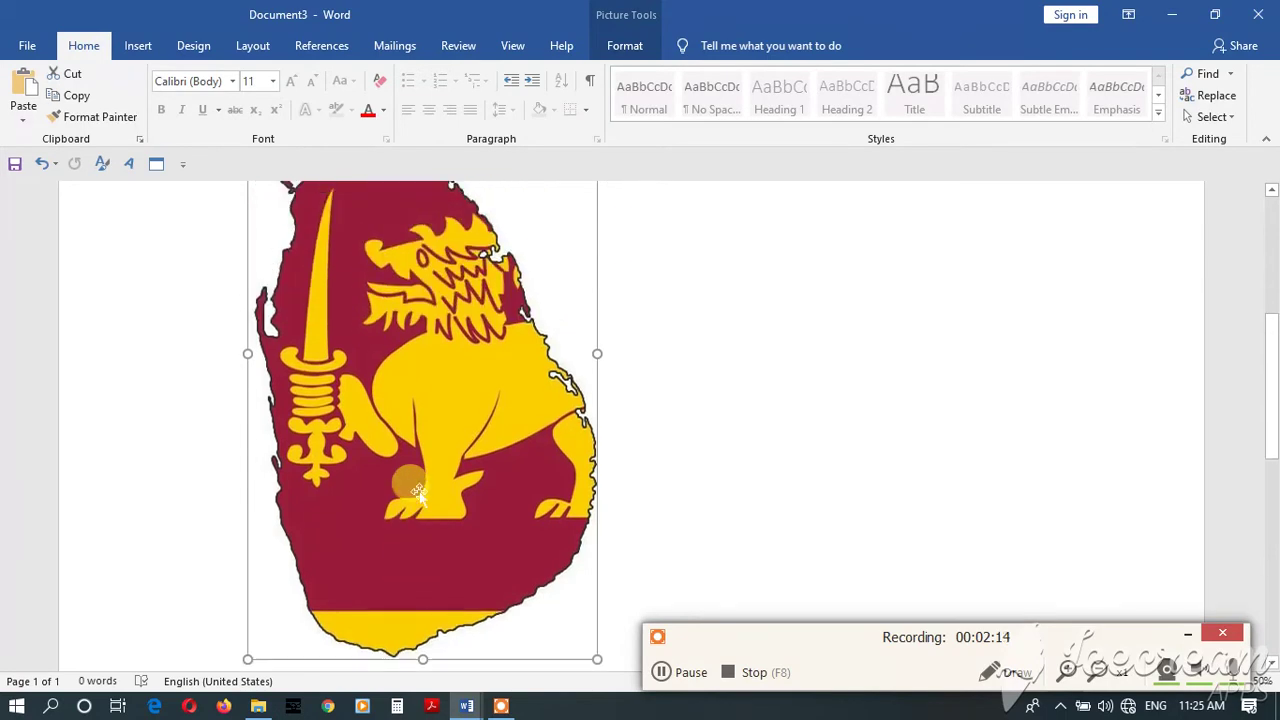
pyautogui.scroll(4, 418, 492)
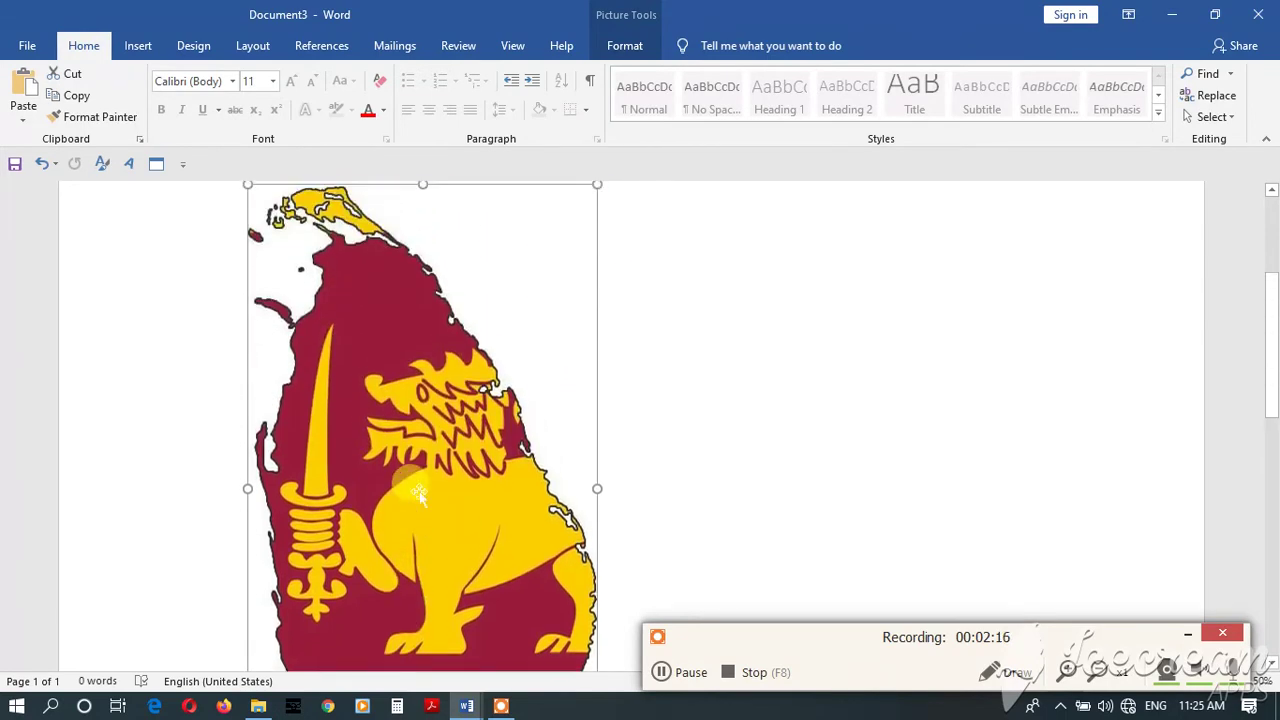
pyautogui.scroll(4, 418, 492)
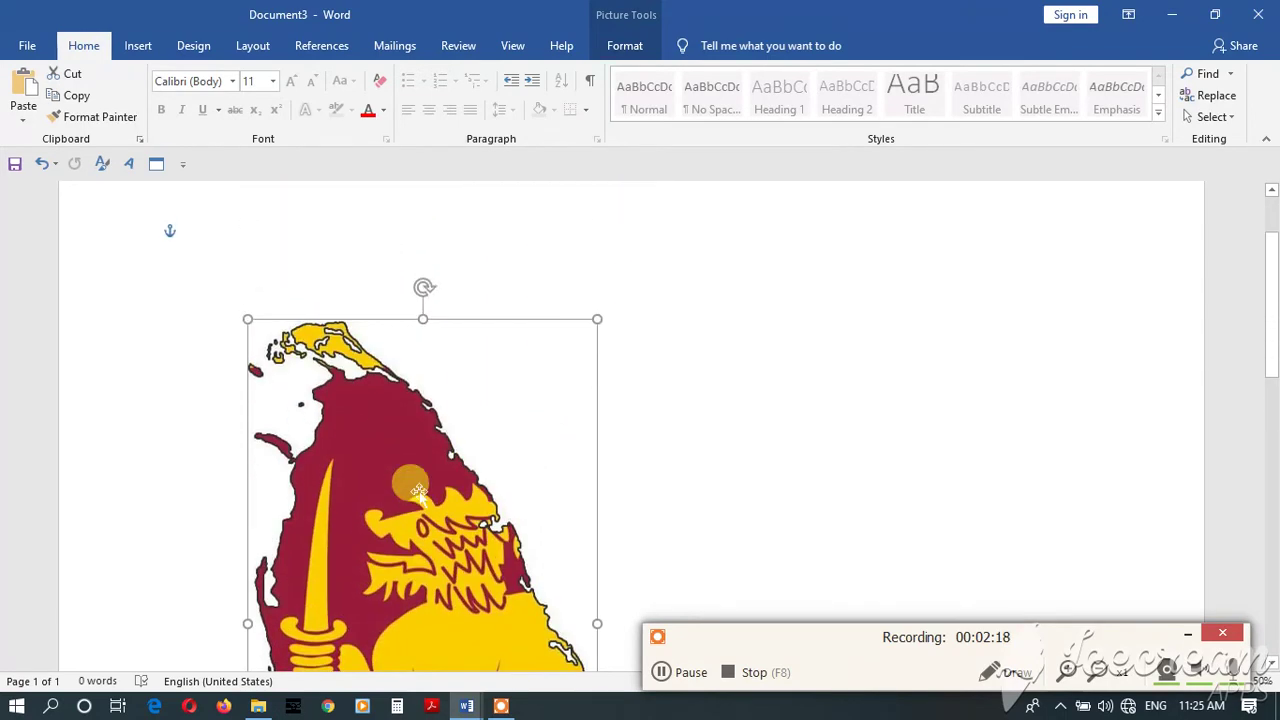
pyautogui.scroll(-6, 418, 492)
pyautogui.scroll(-4, 418, 492)
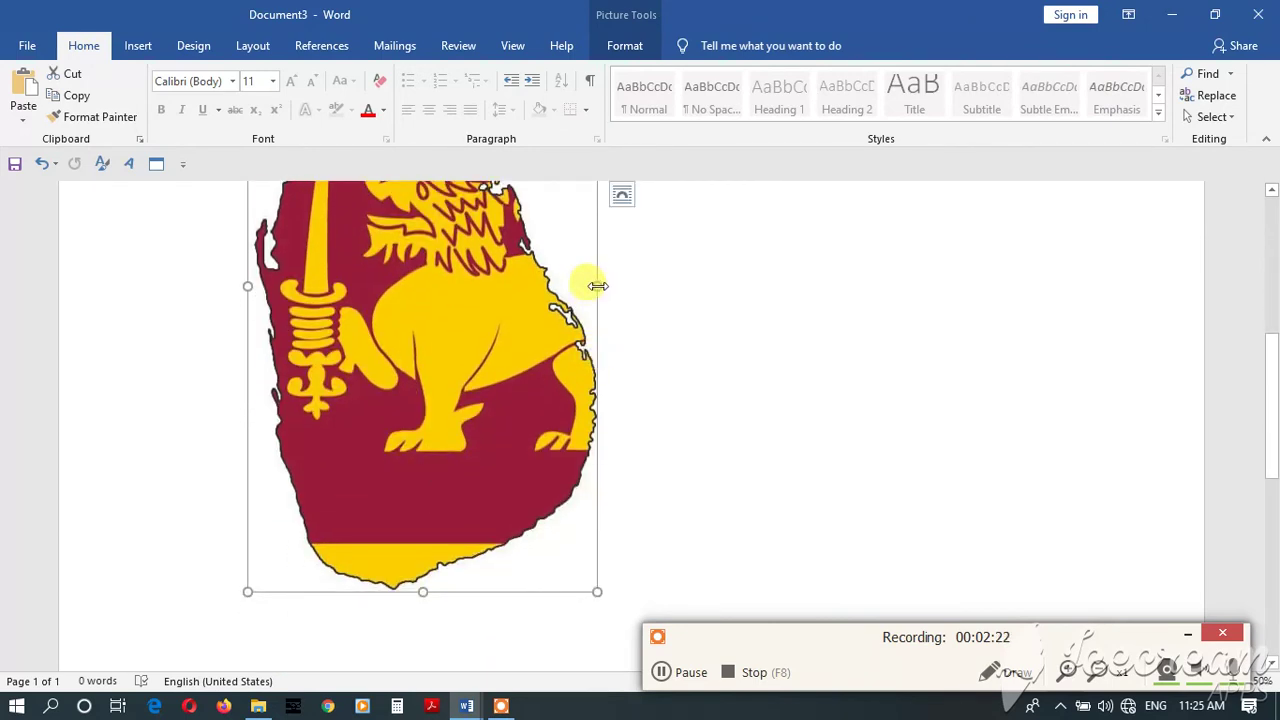
pyautogui.moveTo(582, 268); pyautogui.dragTo(610, 286)
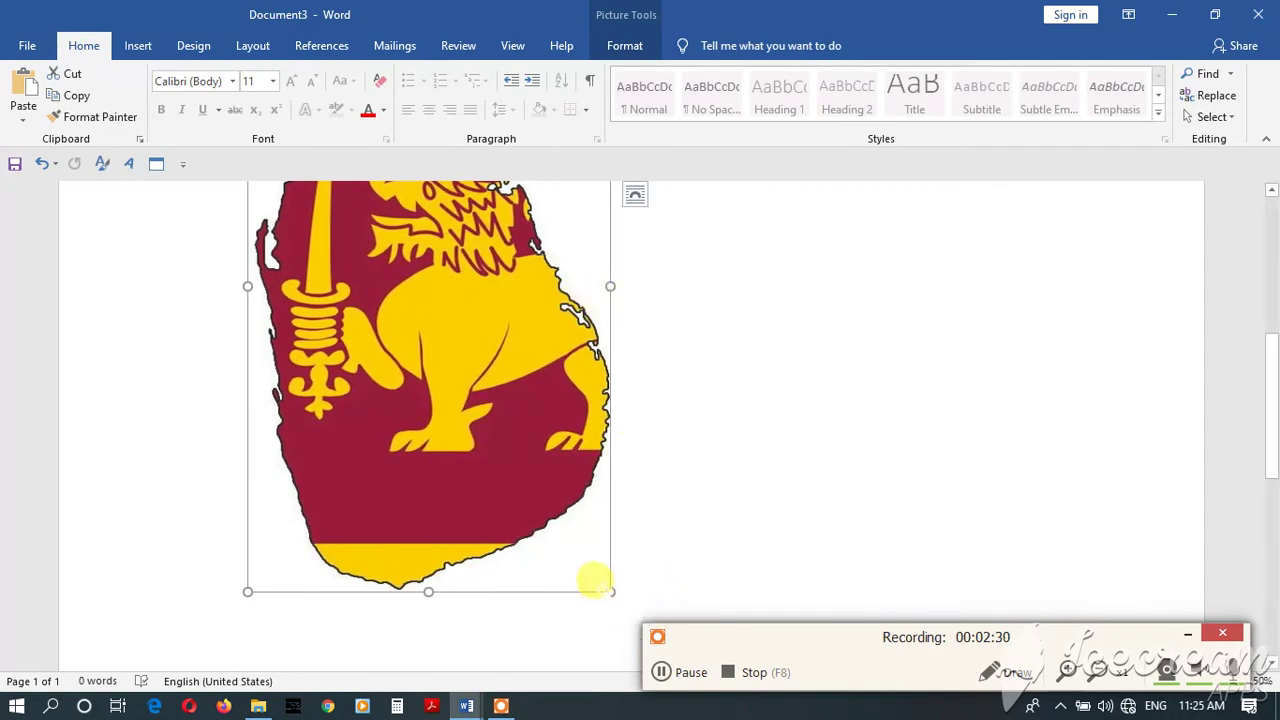
pyautogui.moveTo(604, 588); pyautogui.dragTo(589, 563)
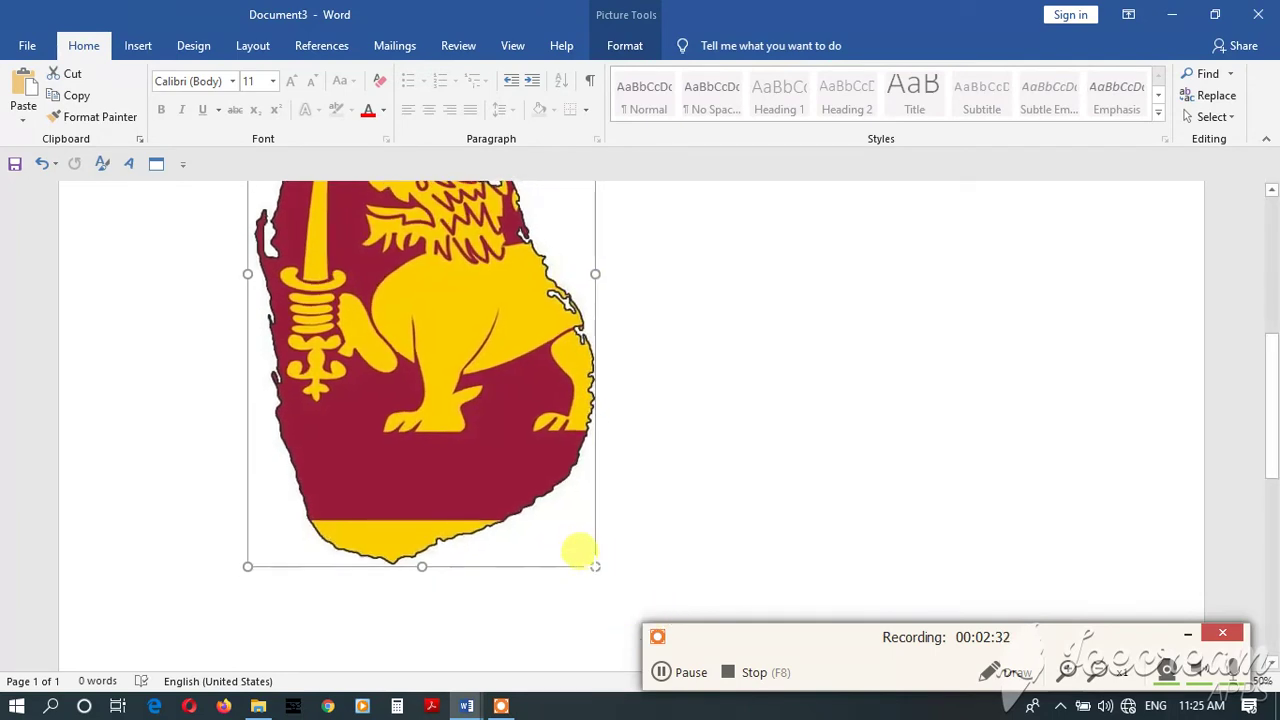
pyautogui.moveTo(250, 568); pyautogui.dragTo(257, 534)
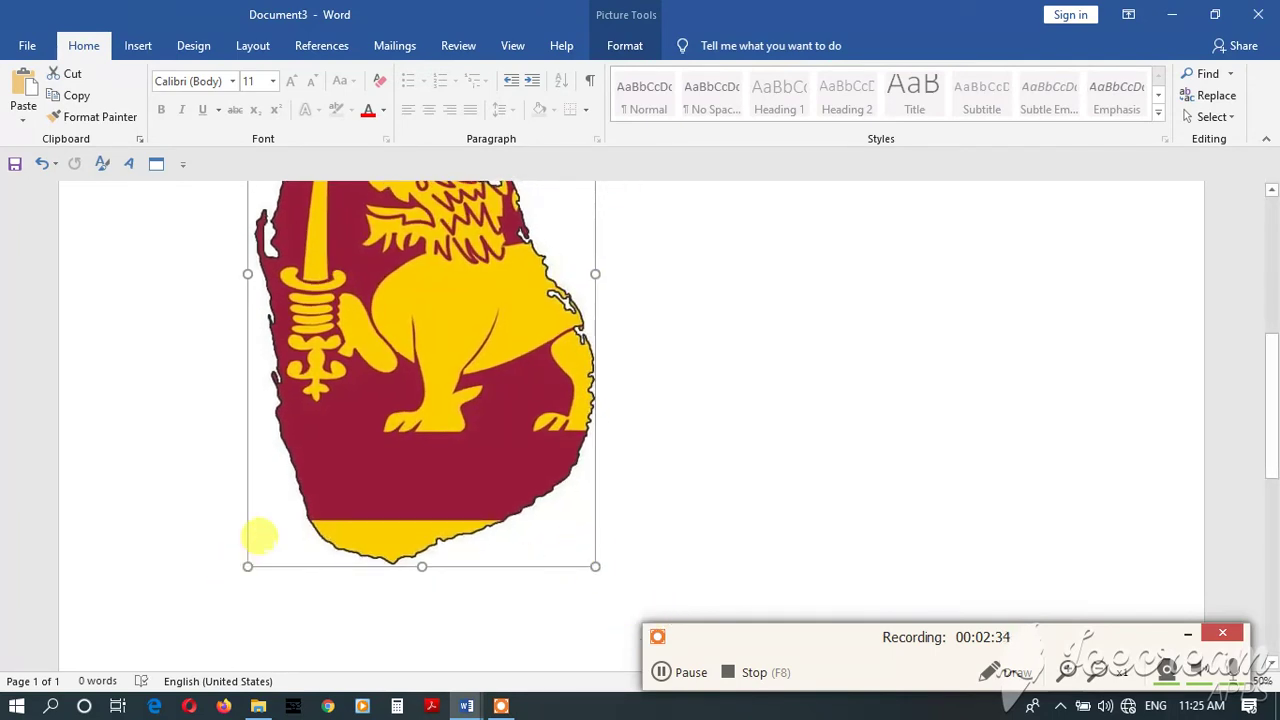
pyautogui.scroll(5, 491, 371)
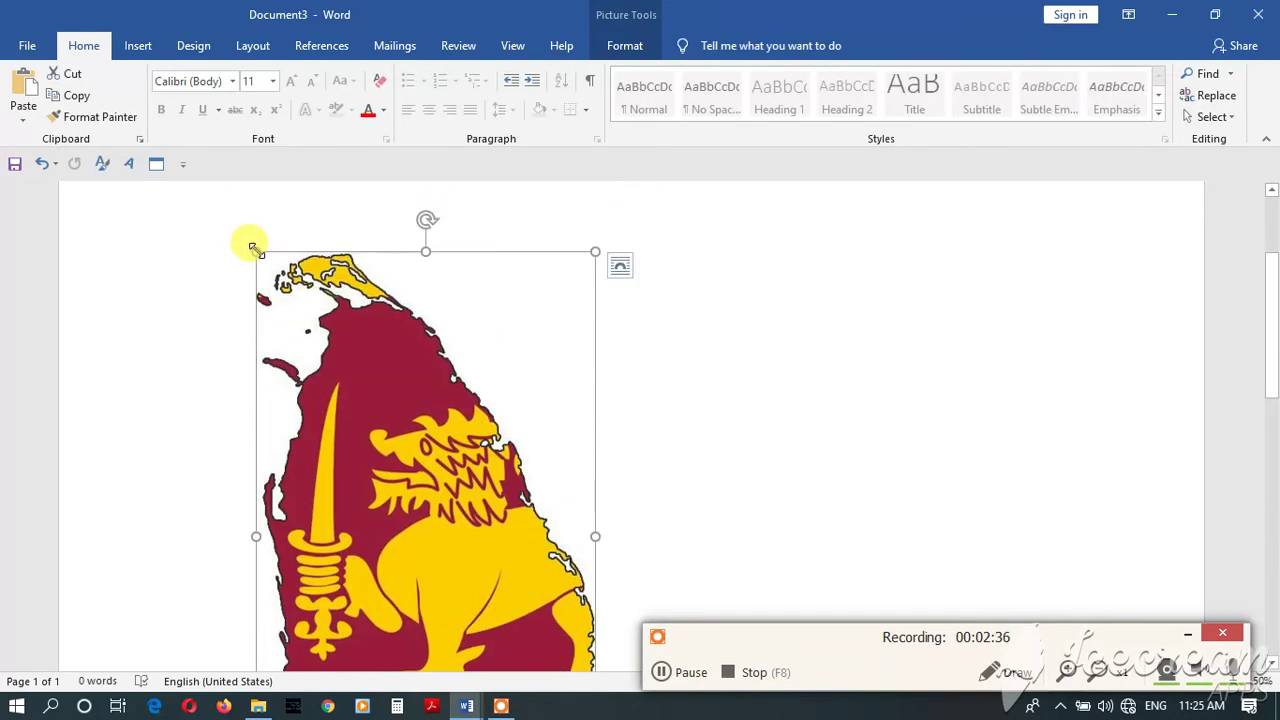
pyautogui.moveTo(590, 253); pyautogui.dragTo(603, 290)
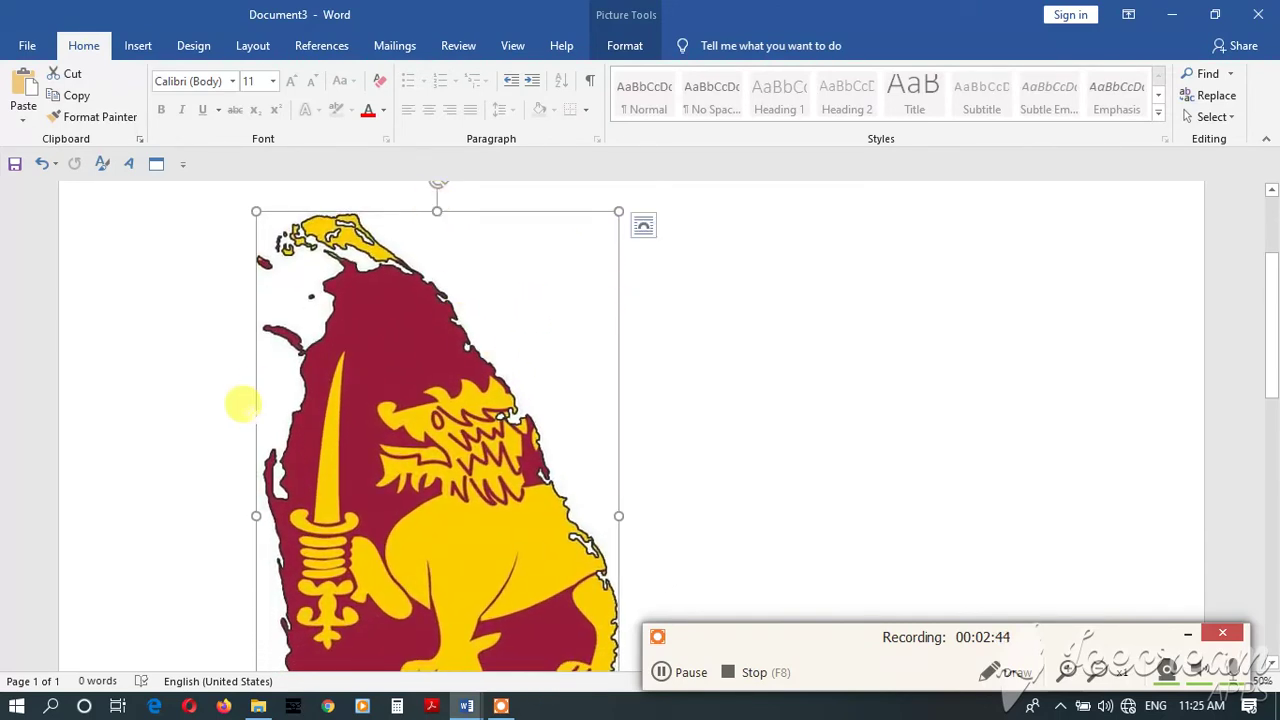
pyautogui.scroll(-6, 240, 400)
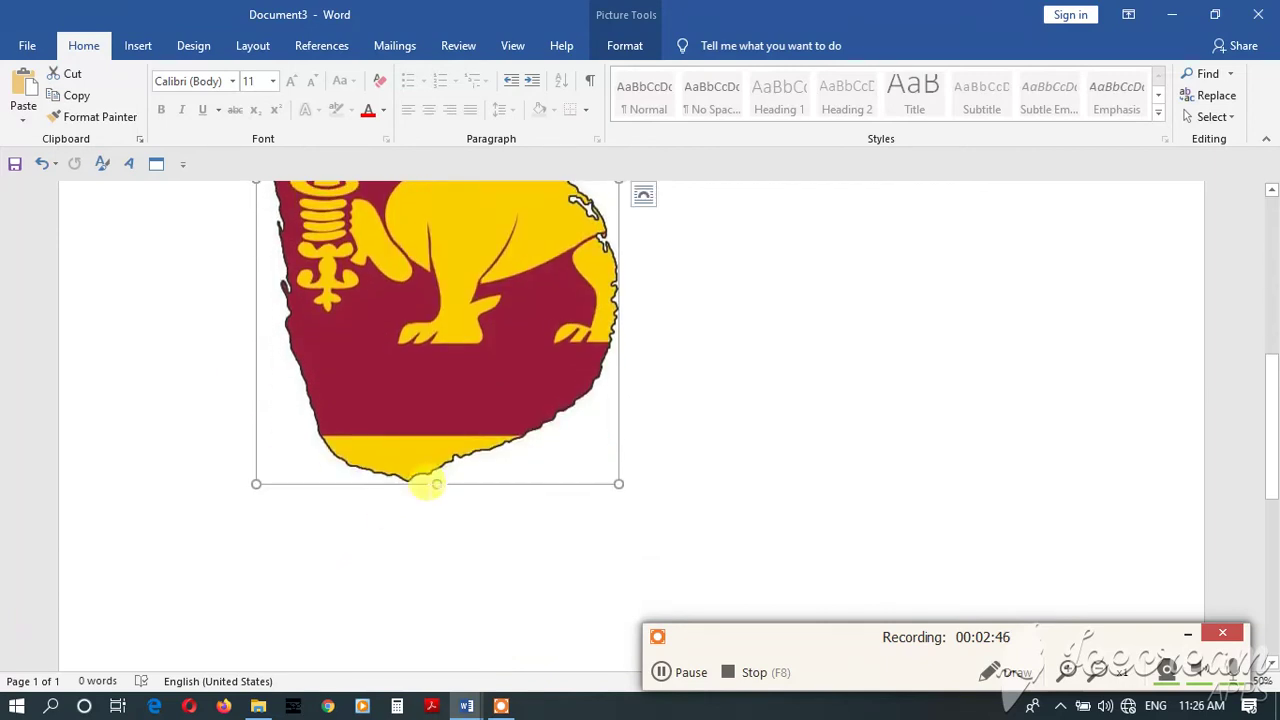
pyautogui.scroll(3, 500, 420)
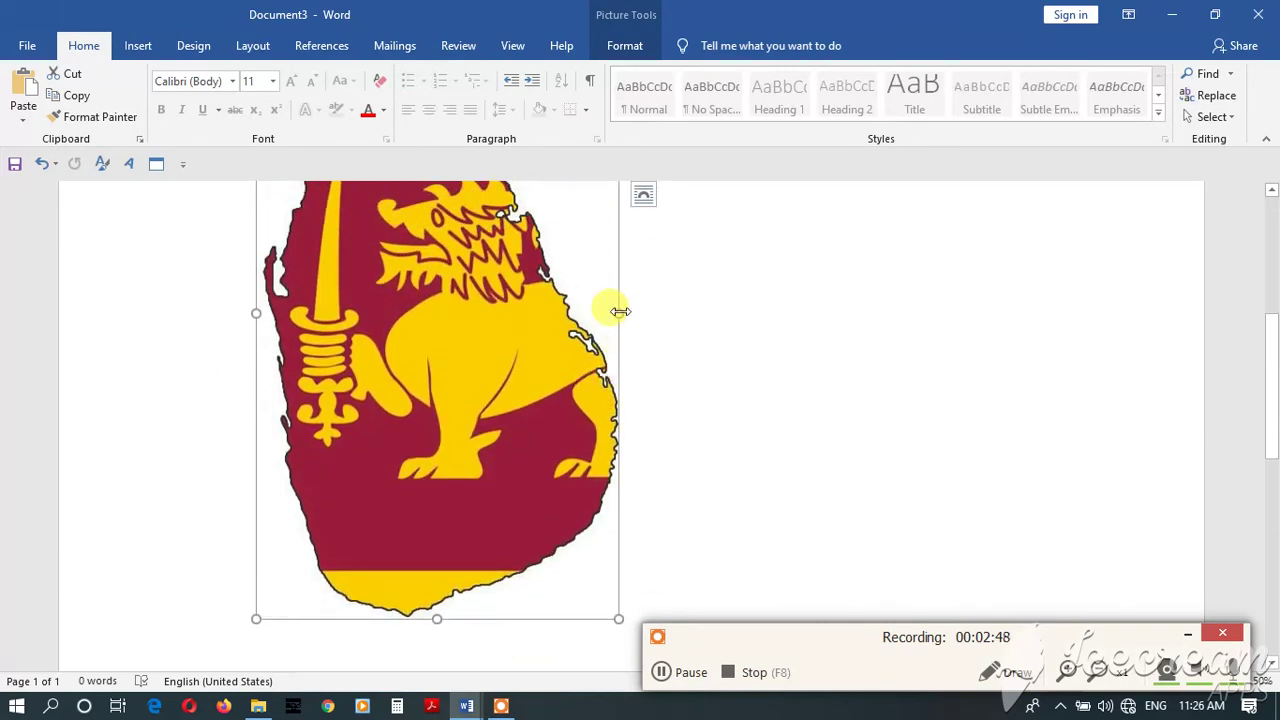
# - Drag the side and corner handles to make the flag-map much smaller
pyautogui.moveTo(620, 312); pyautogui.dragTo(580, 310)
pyautogui.scroll(-4, 425, 397)
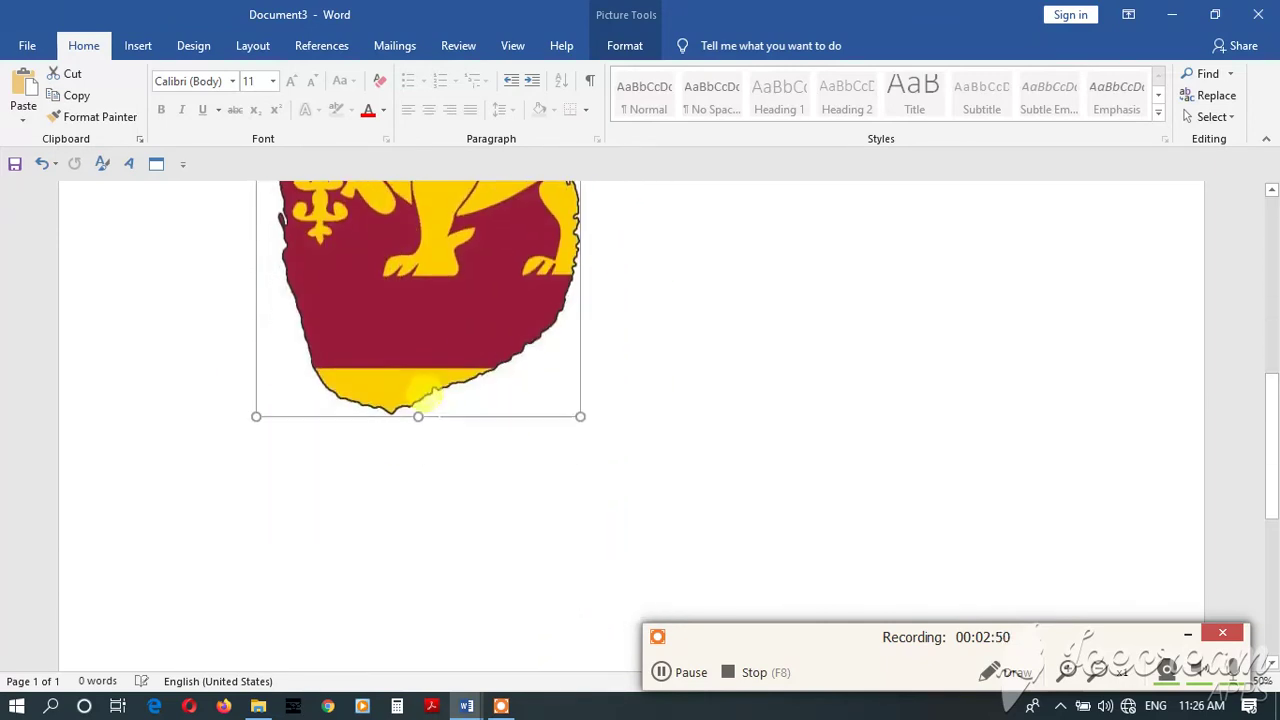
pyautogui.moveTo(417, 420); pyautogui.dragTo(417, 314)
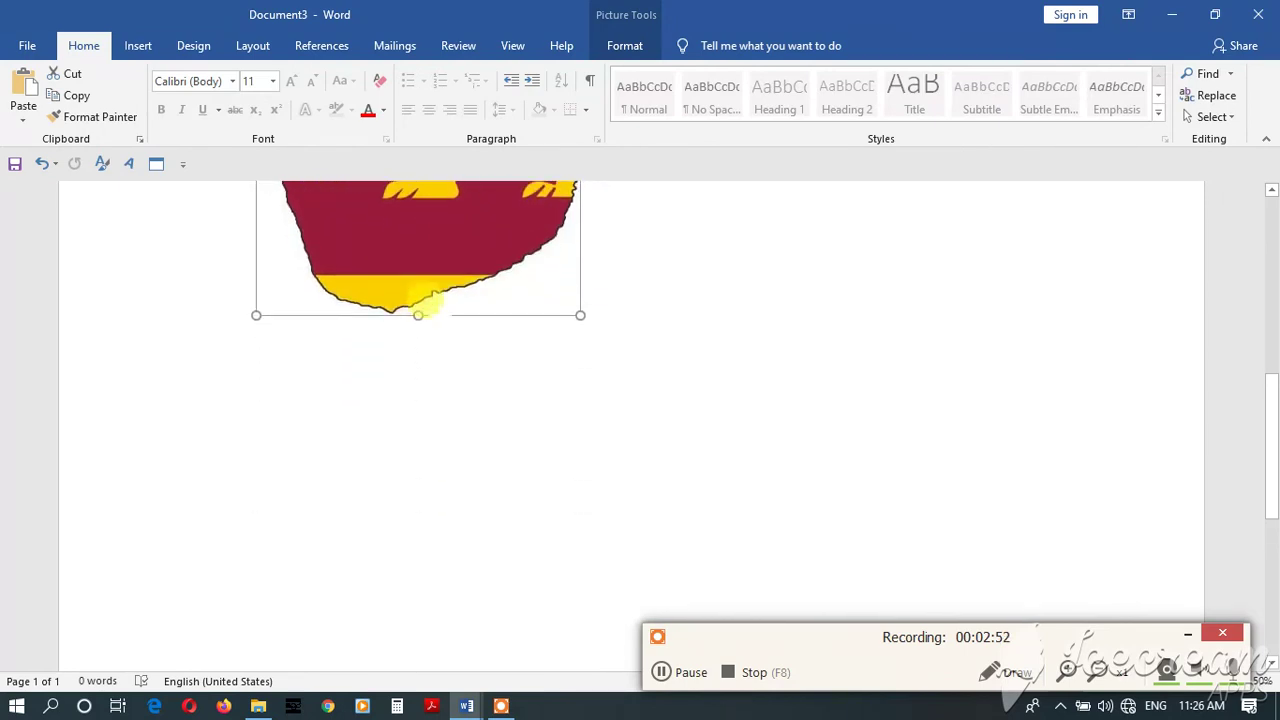
pyautogui.scroll(5, 480, 435)
pyautogui.scroll(-5, 480, 434)
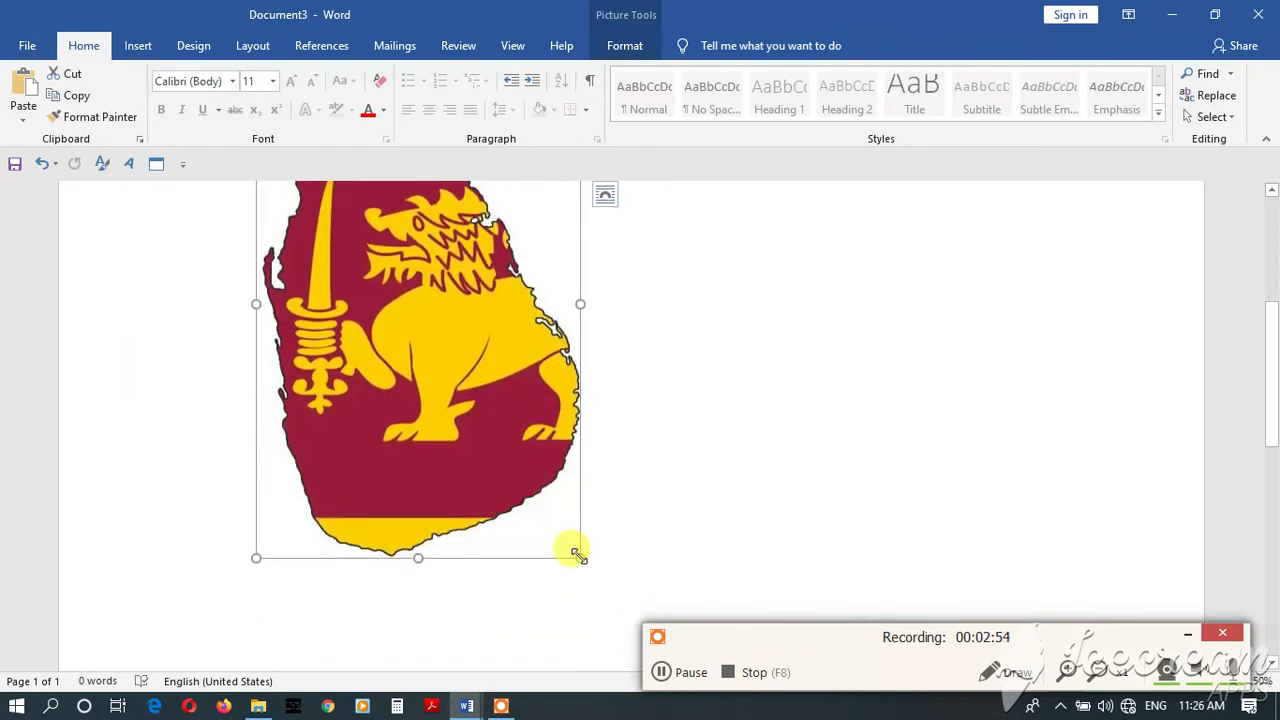
pyautogui.moveTo(578, 556); pyautogui.dragTo(443, 350)
pyautogui.scroll(2, 414, 386)
pyautogui.scroll(2, 400, 420)
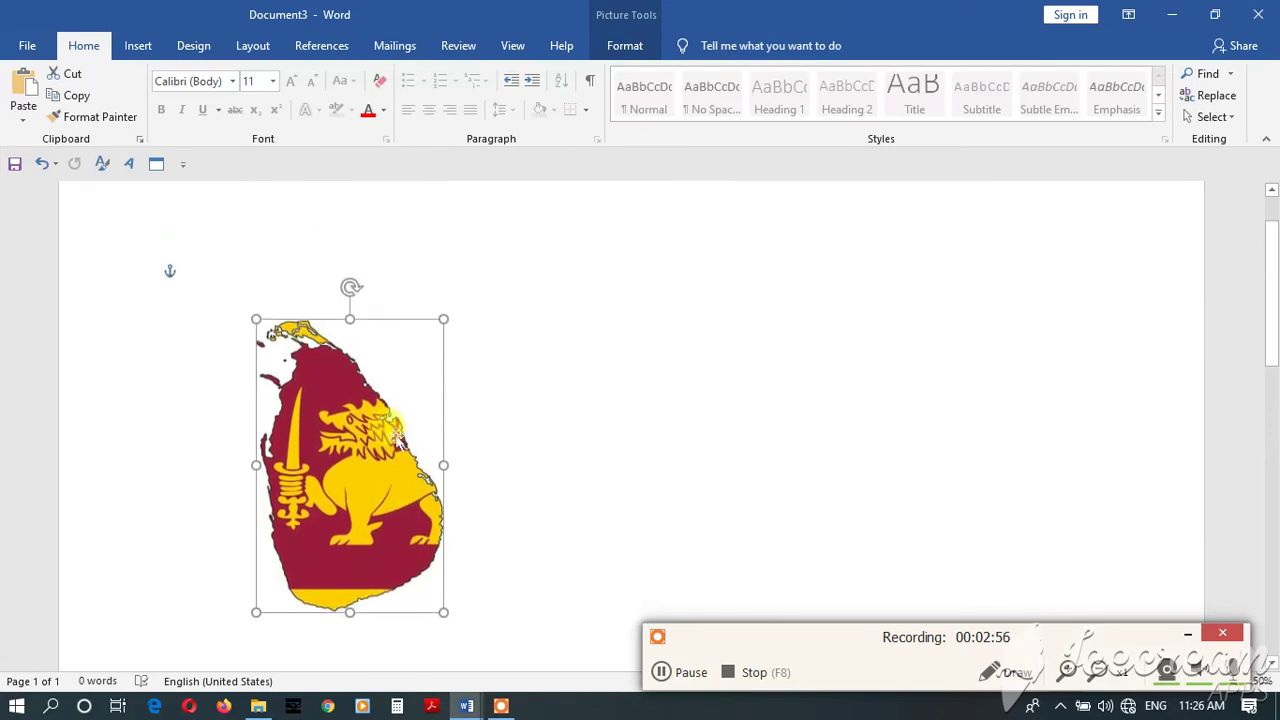
pyautogui.scroll(-2, 396, 437)
# - Move the picture back to the page's left and enlarge it to 2.76" by 1.76"
pyautogui.moveTo(396, 437); pyautogui.dragTo(525, 405)
pyautogui.moveTo(661, 409); pyautogui.dragTo(745, 407)
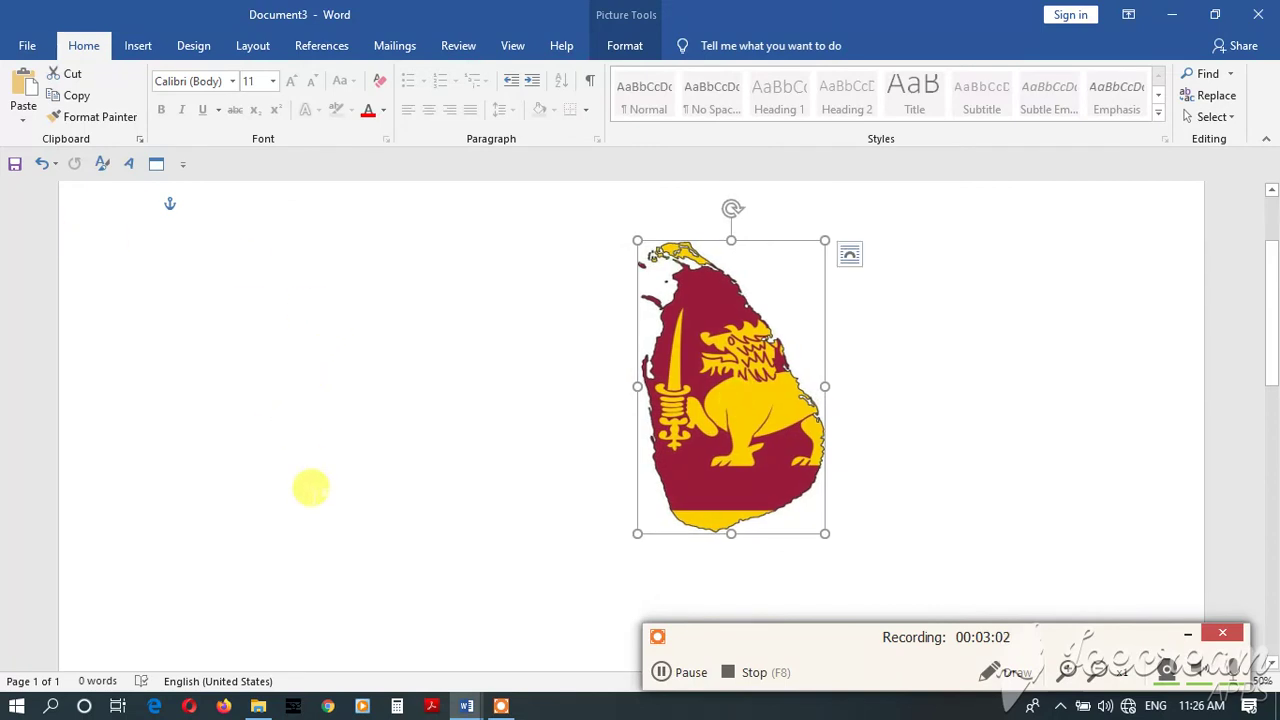
pyautogui.moveTo(717, 405); pyautogui.dragTo(327, 397)
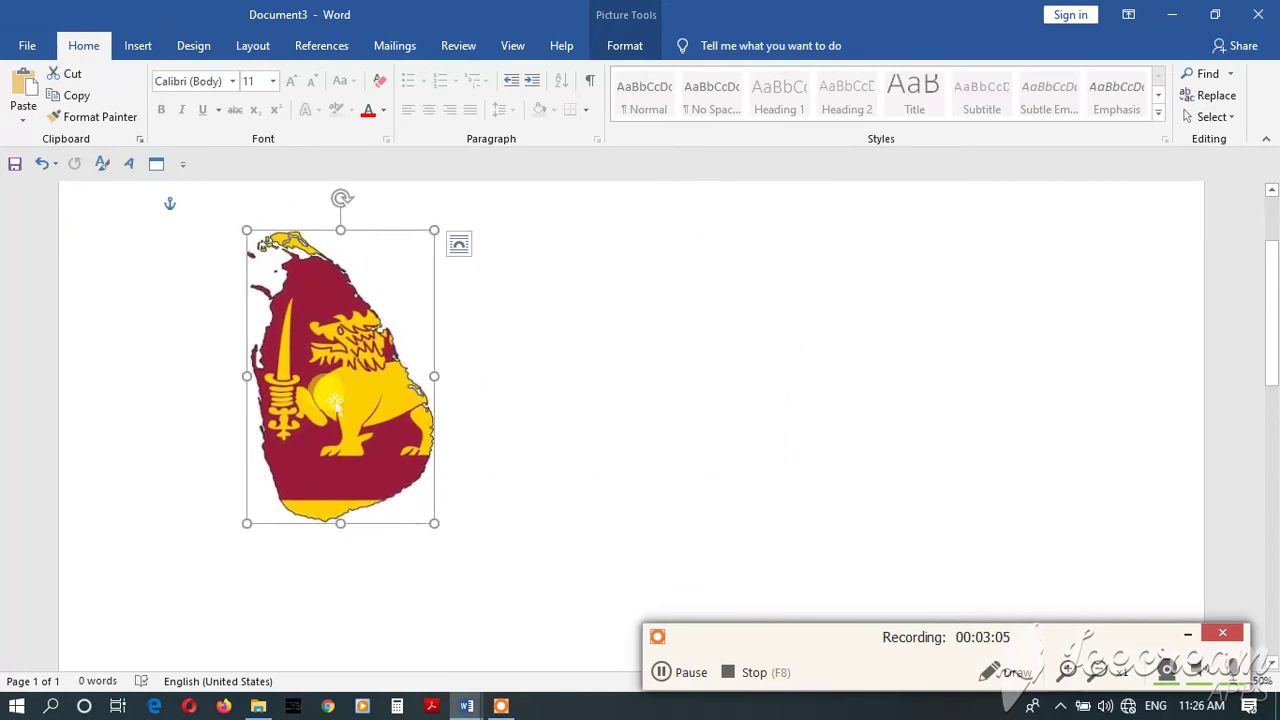
pyautogui.moveTo(428, 521); pyautogui.dragTo(485, 603)
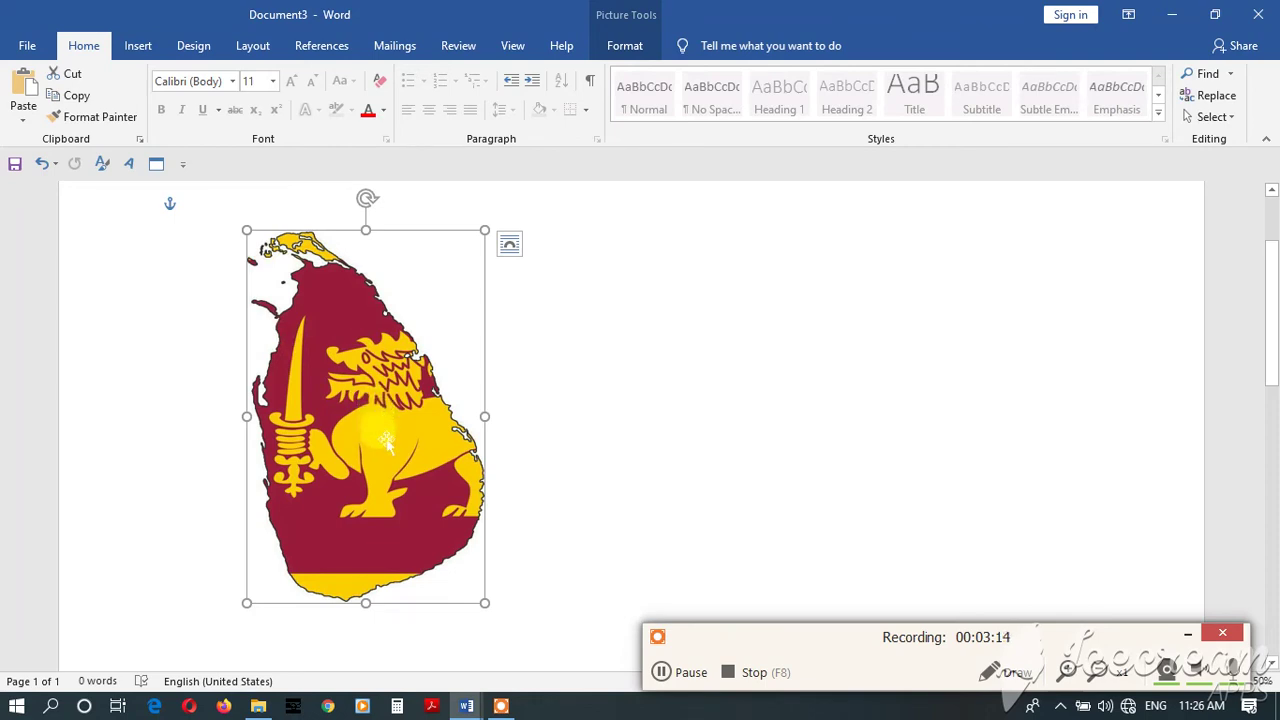
pyautogui.click(565, 397)
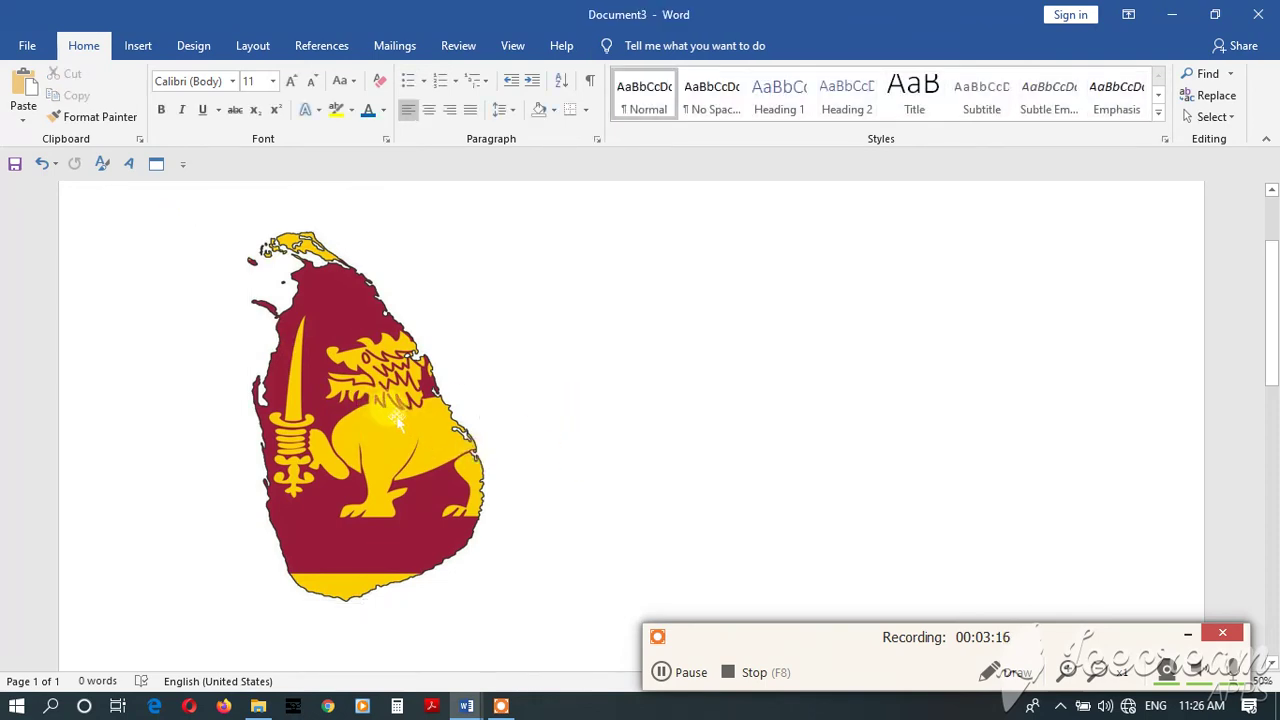
pyautogui.click(397, 420)
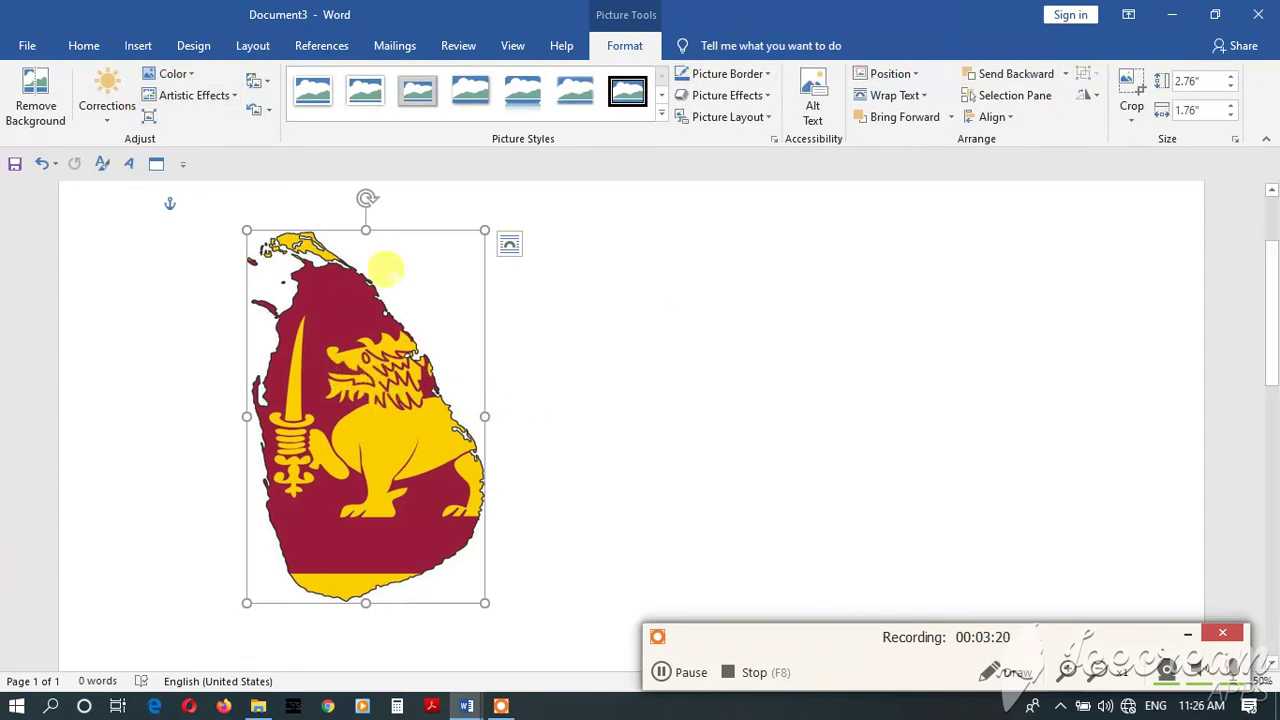
# - Crop the top, left, bottom and right edges to the lion section, about 1.52" by 1.04"
pyautogui.click(1131, 82)
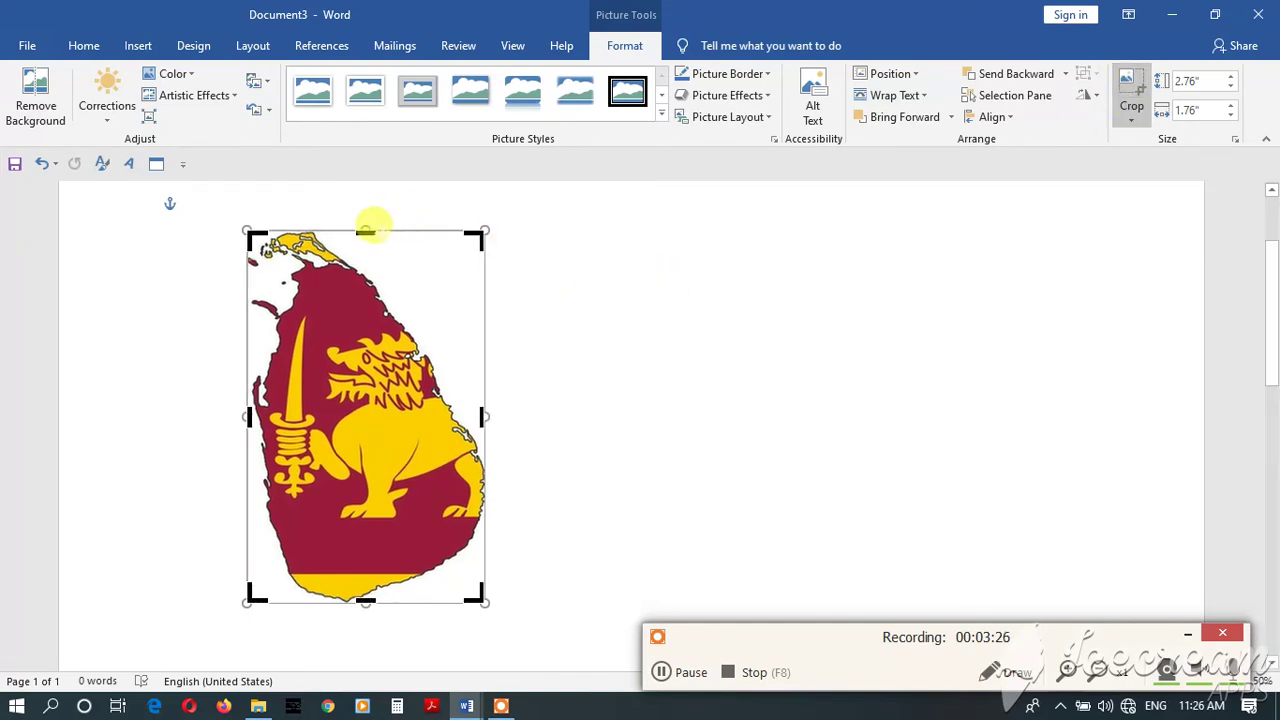
pyautogui.moveTo(365, 233); pyautogui.dragTo(366, 328)
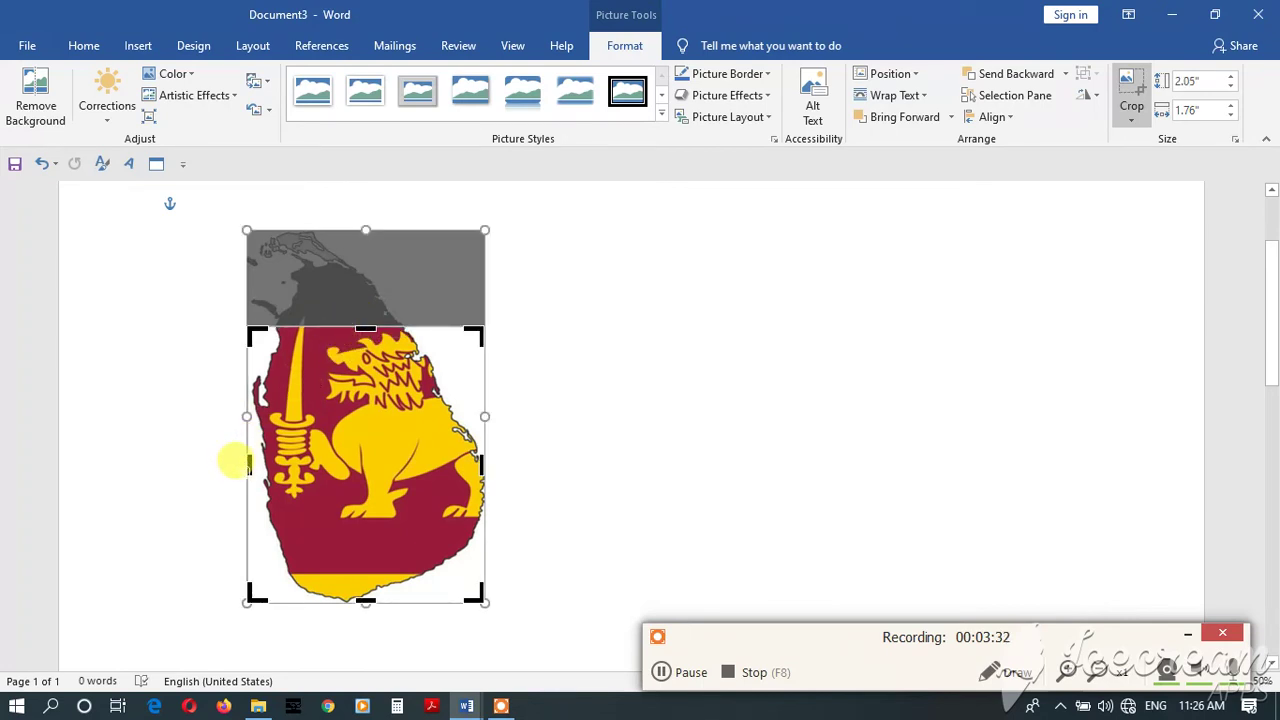
pyautogui.moveTo(235, 462); pyautogui.dragTo(272, 463)
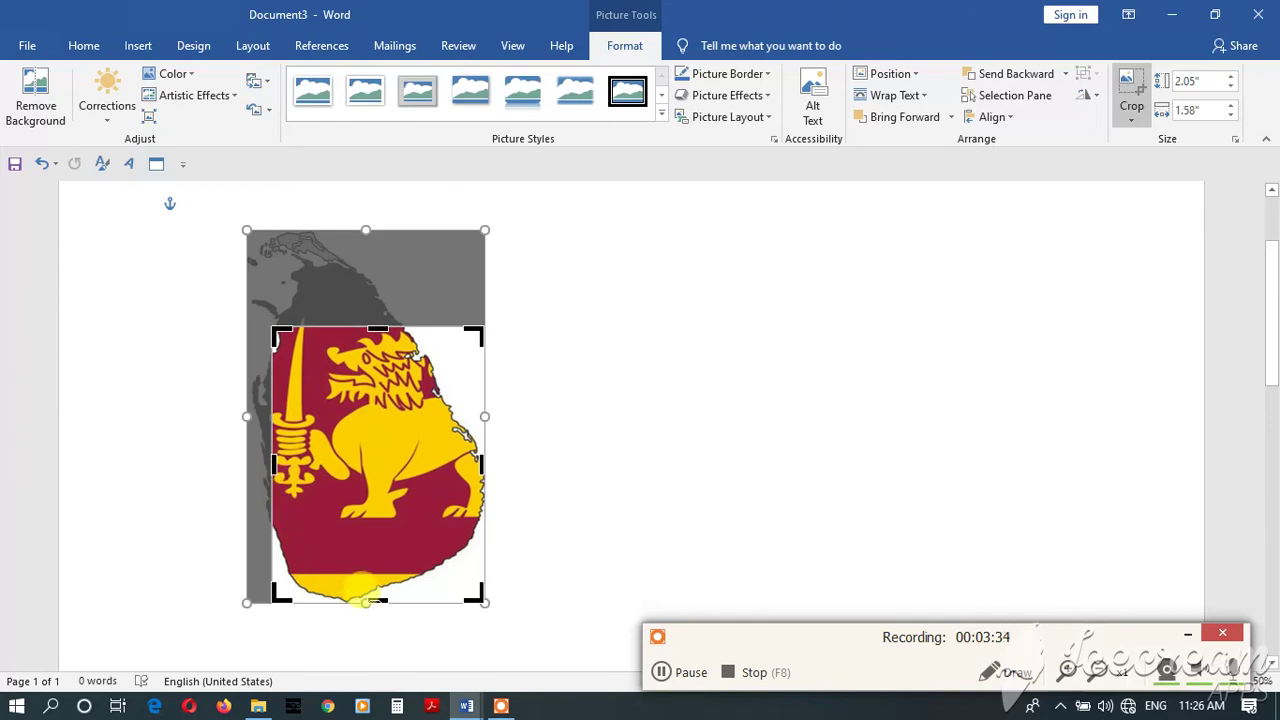
pyautogui.moveTo(365, 600); pyautogui.dragTo(391, 528)
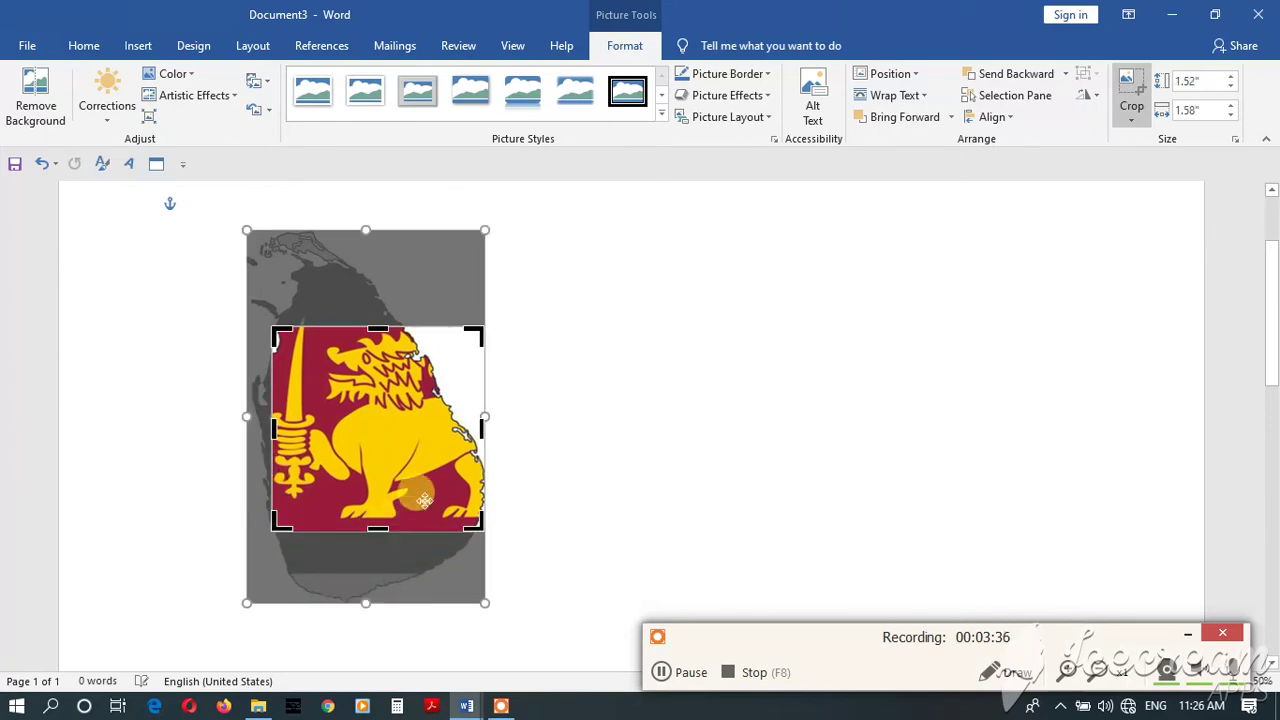
pyautogui.moveTo(474, 423); pyautogui.dragTo(411, 404)
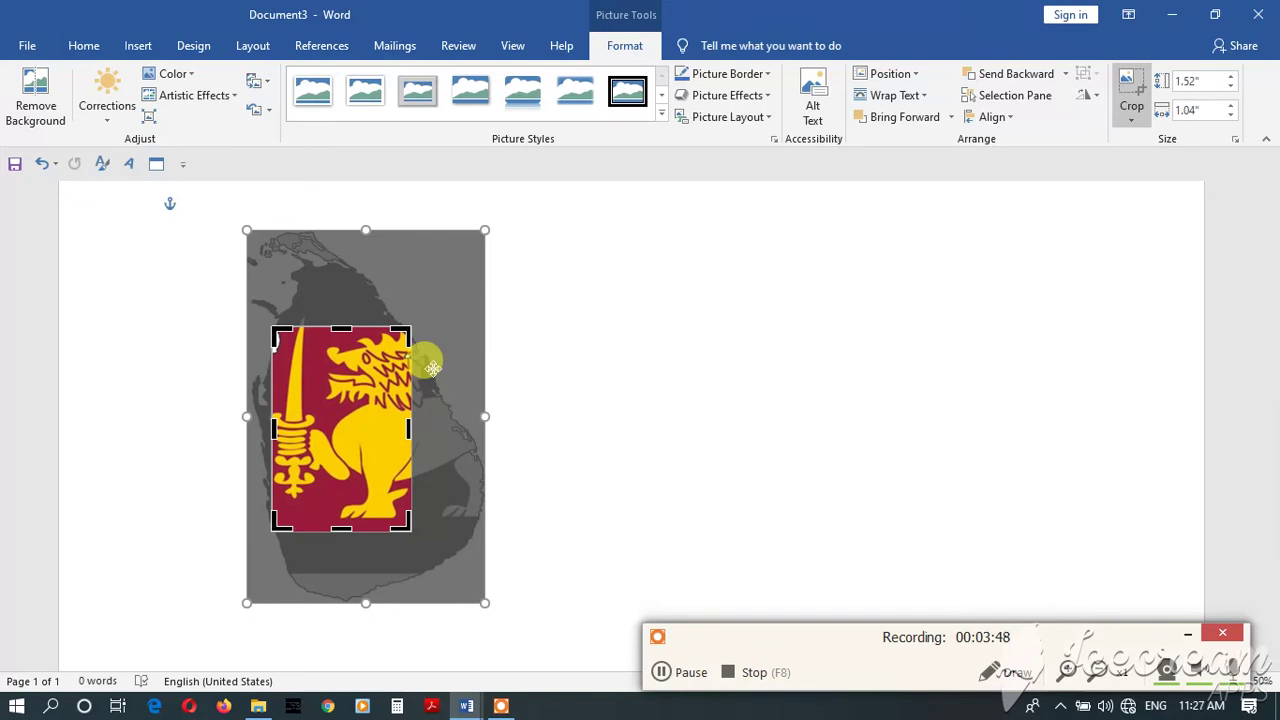
pyautogui.click(429, 360)
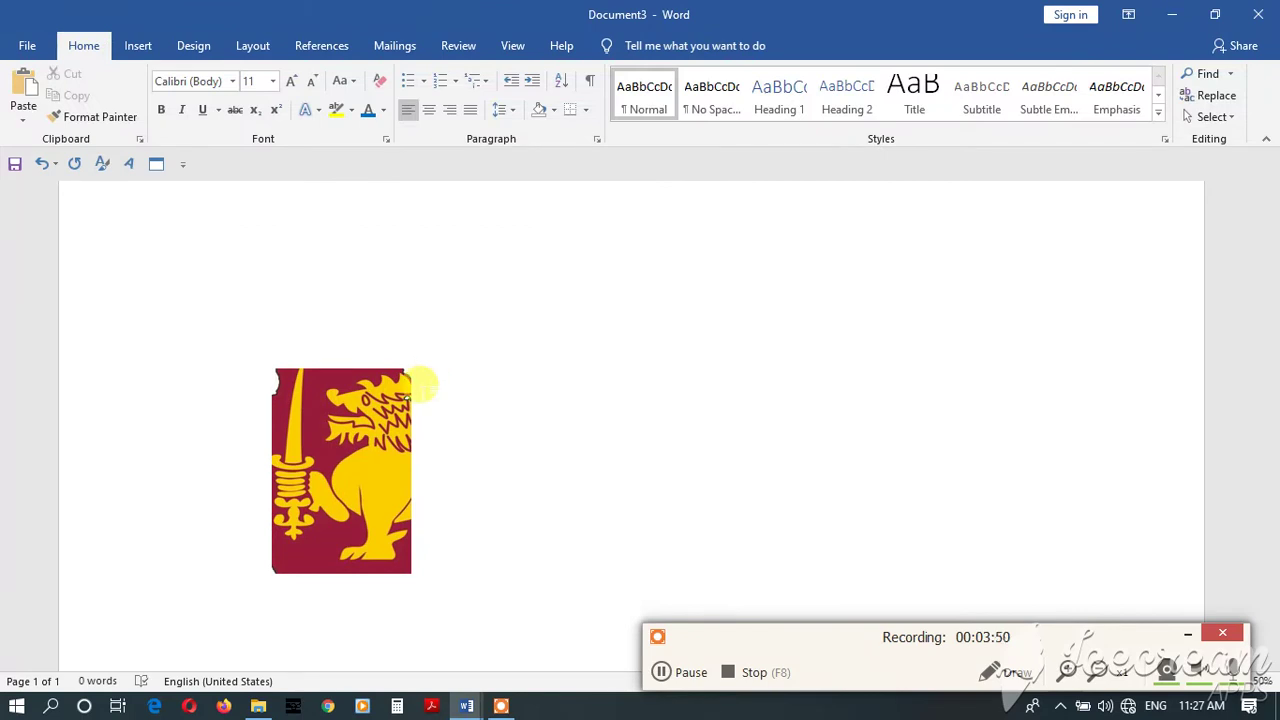
# - Drag the cropped lion picture to the page's upper right and show its Picture Tools Format options
pyautogui.moveTo(370, 435); pyautogui.dragTo(946, 322)
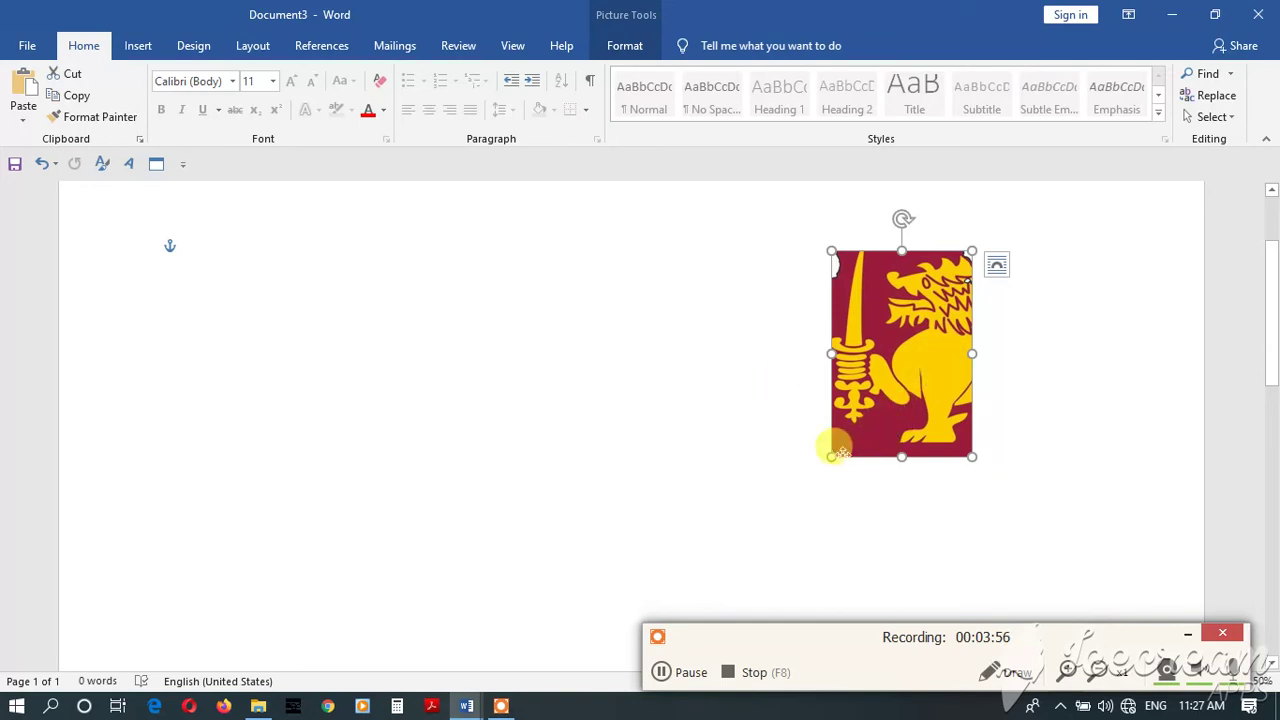
pyautogui.doubleClick(921, 365)
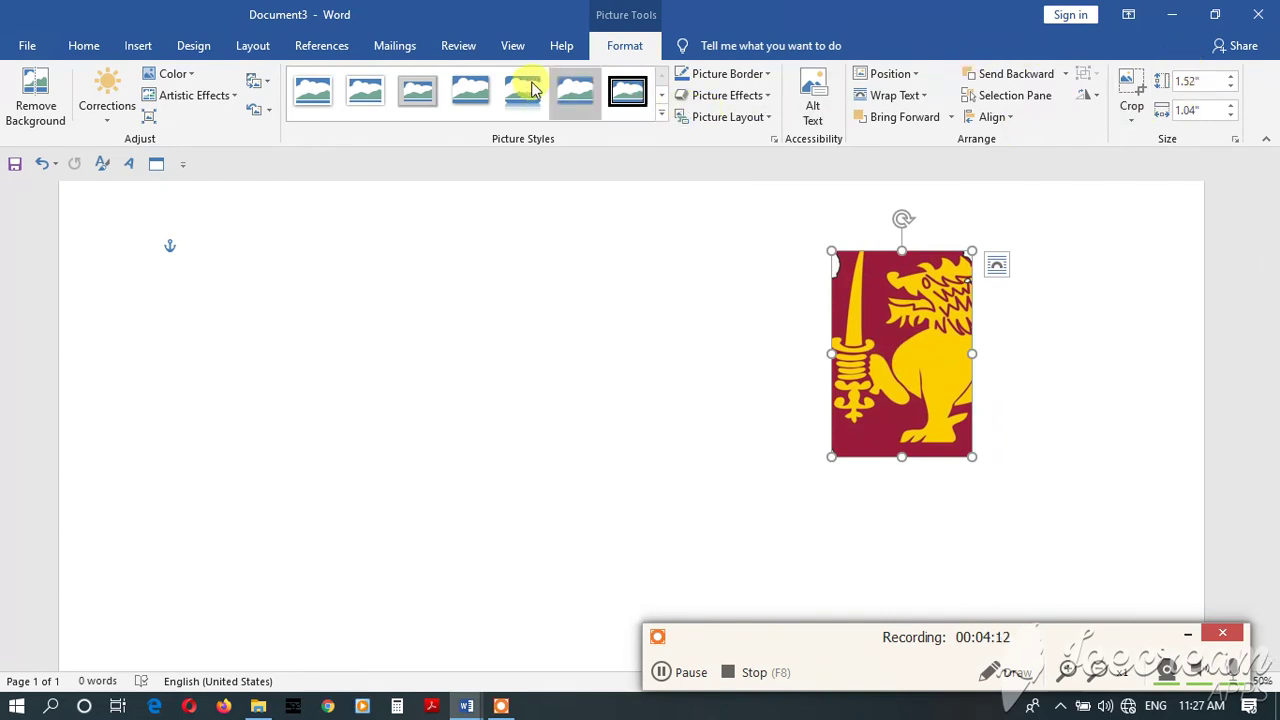
pyautogui.click(661, 113)
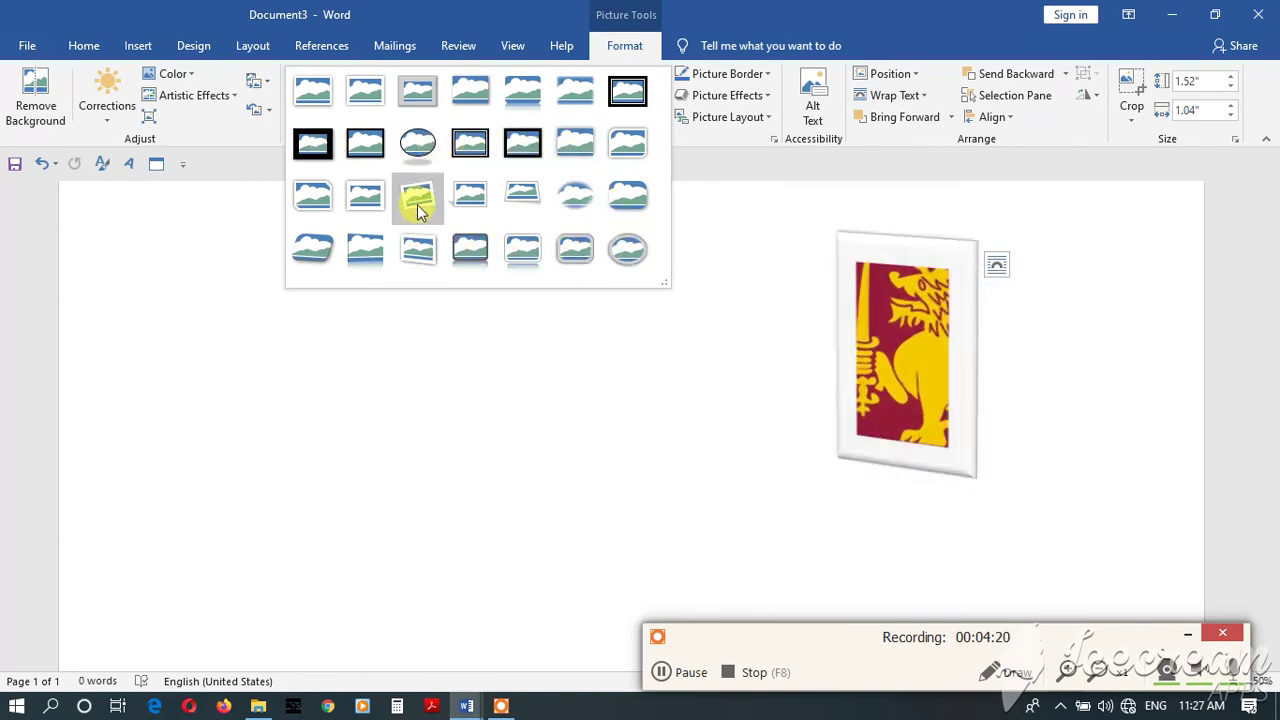
pyautogui.click(632, 96)
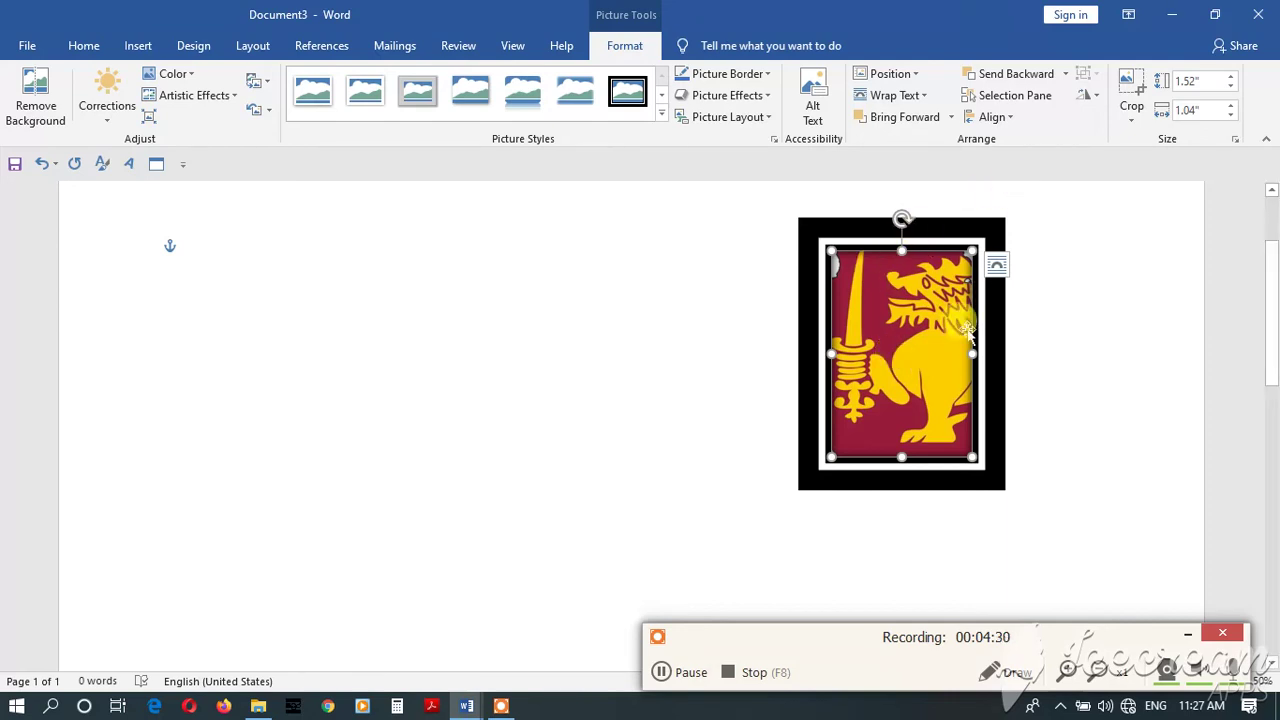
pyautogui.click(42, 165)
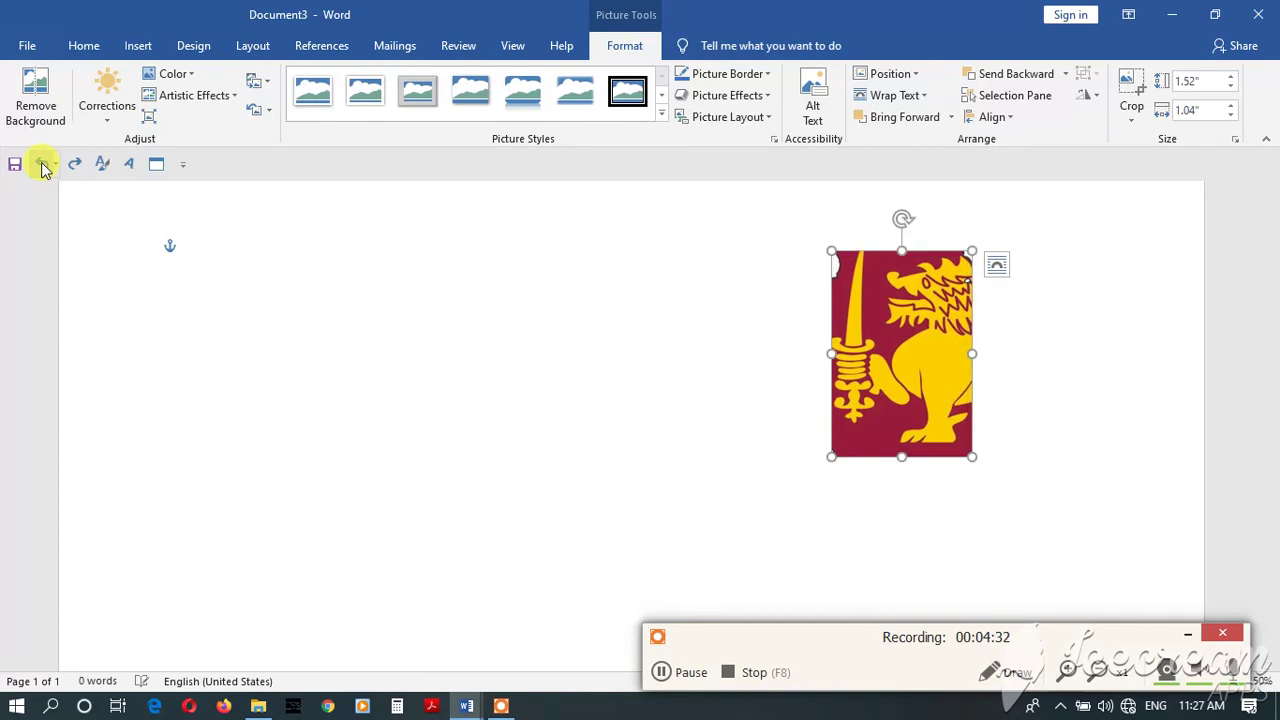